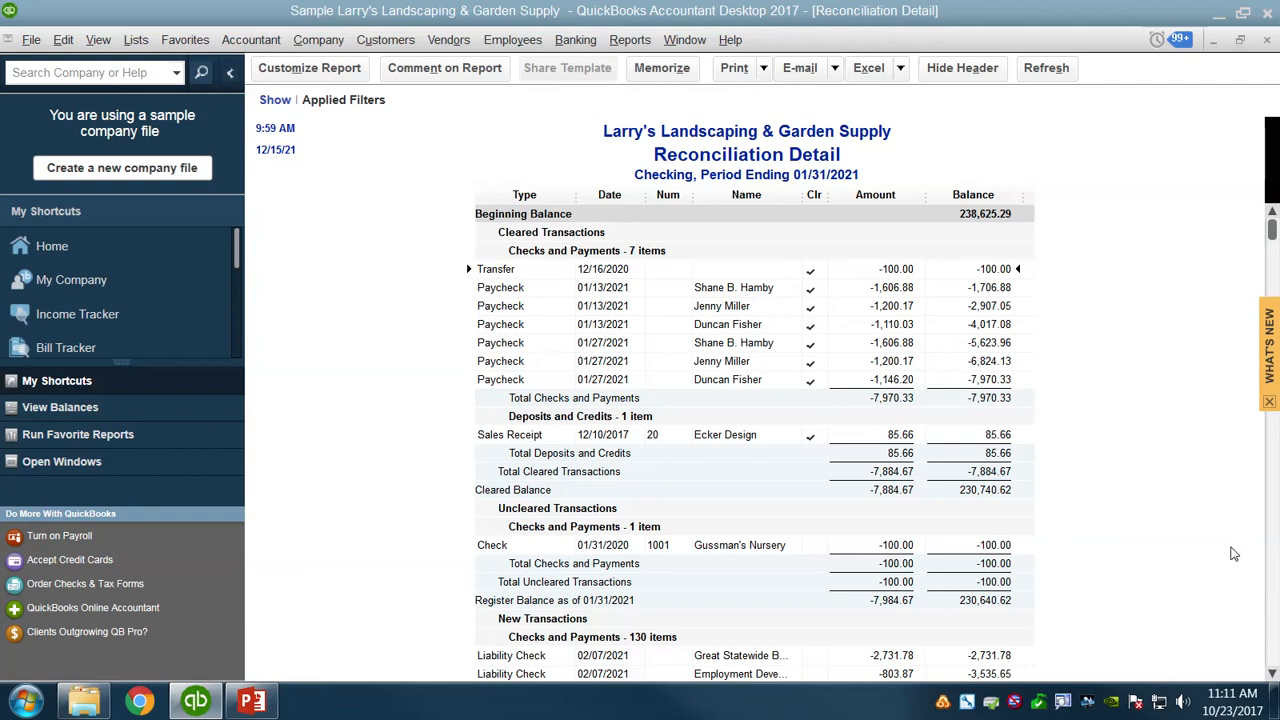
Open the standard Balance Sheet report, set its as-of date to 12/31/2020 and refresh it.
click(1273, 677)
click(1273, 677)
click(1273, 677)
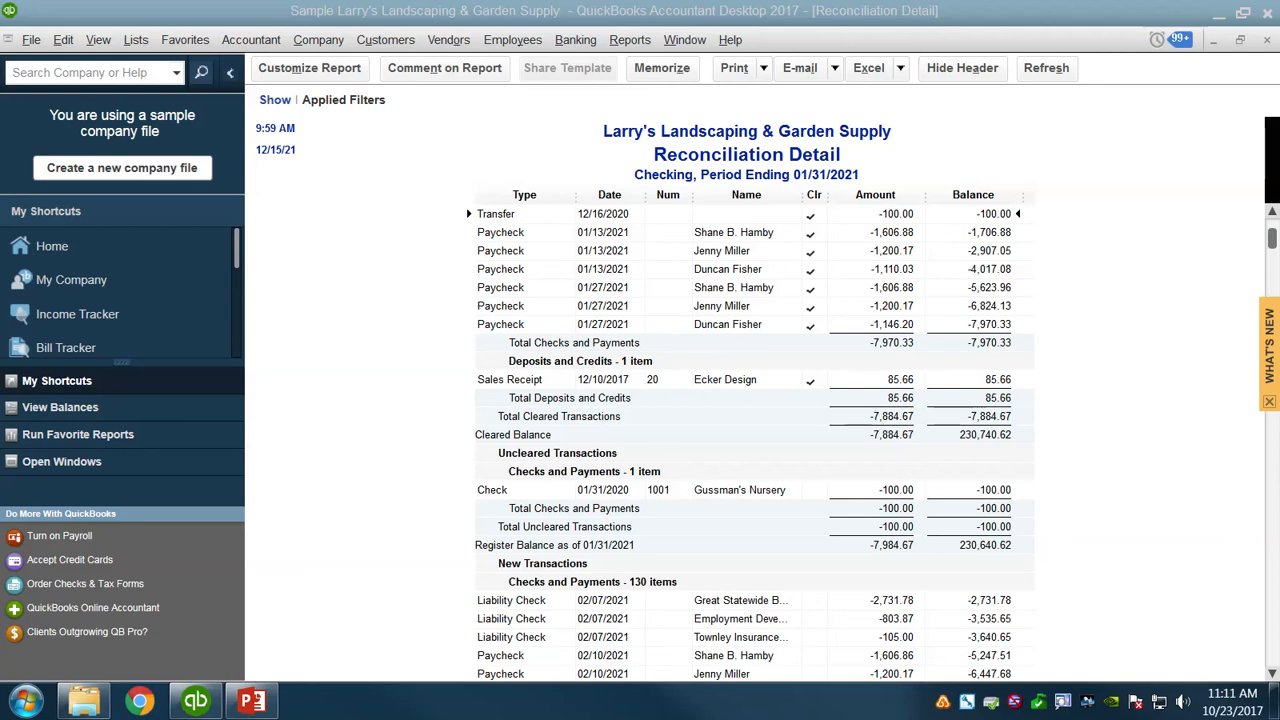
click(628, 41)
mouse_move(675, 214)
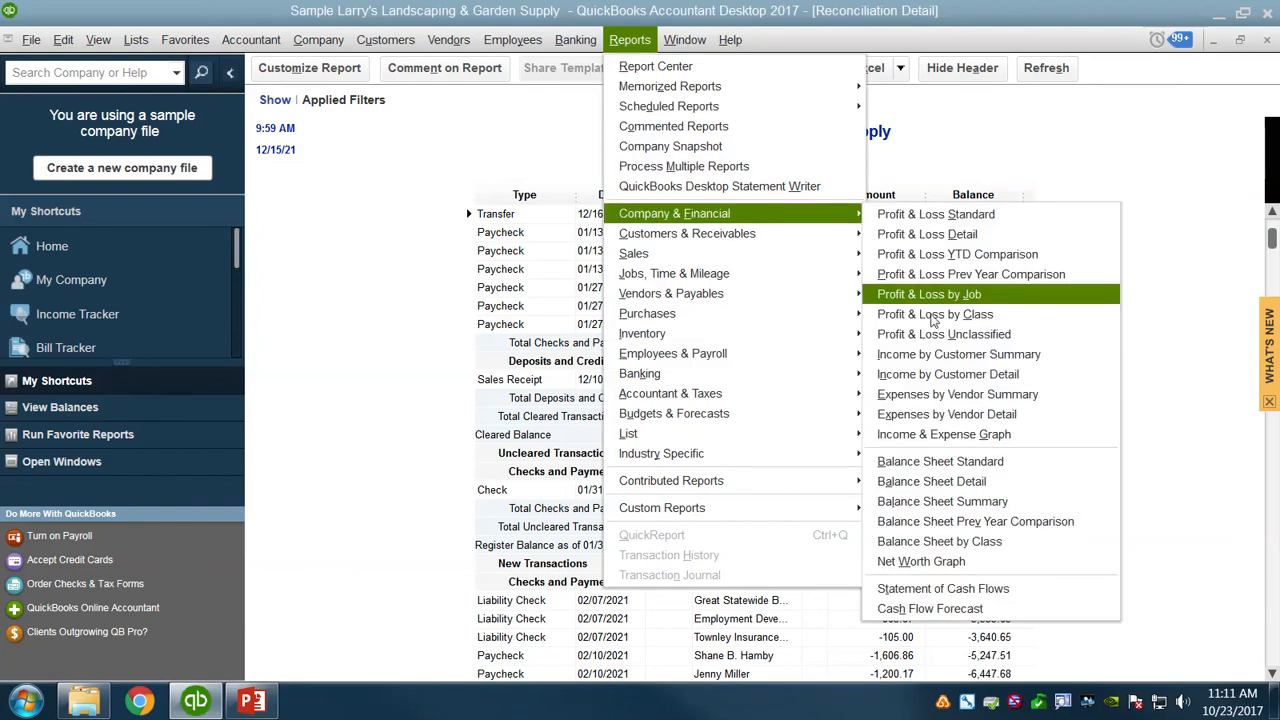
click(948, 465)
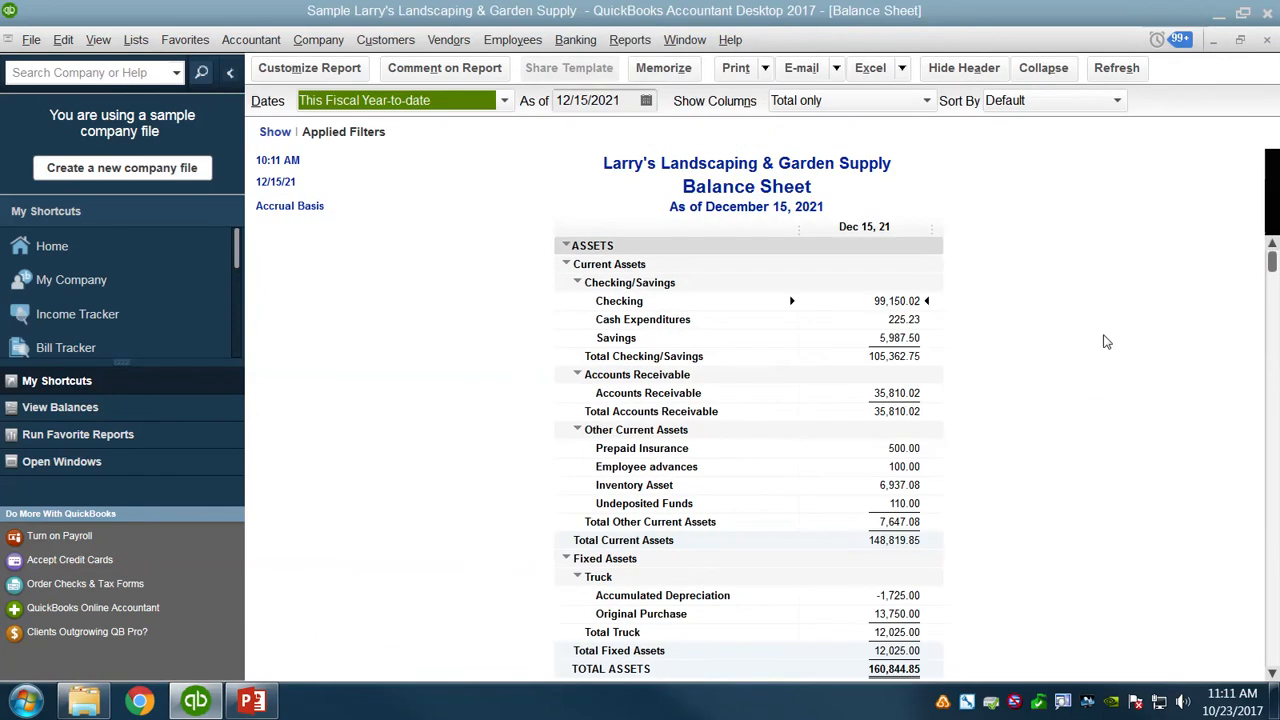
key(Tab)
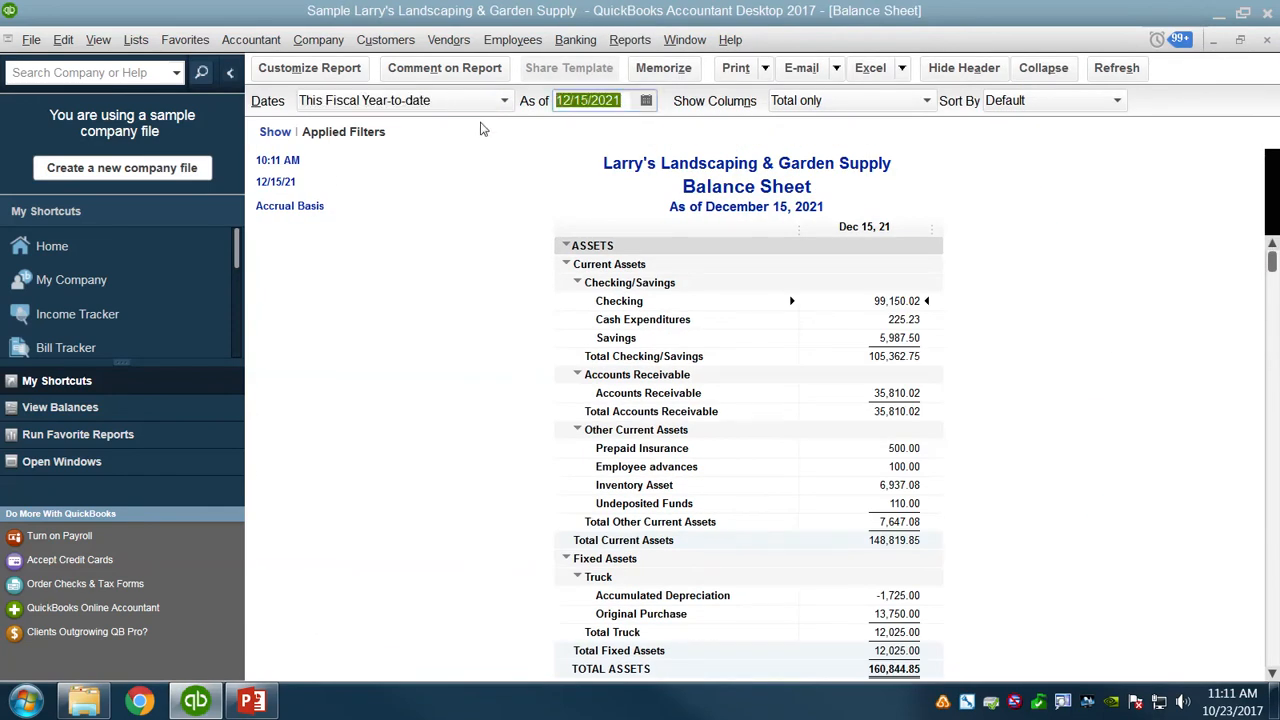
text(12/31)
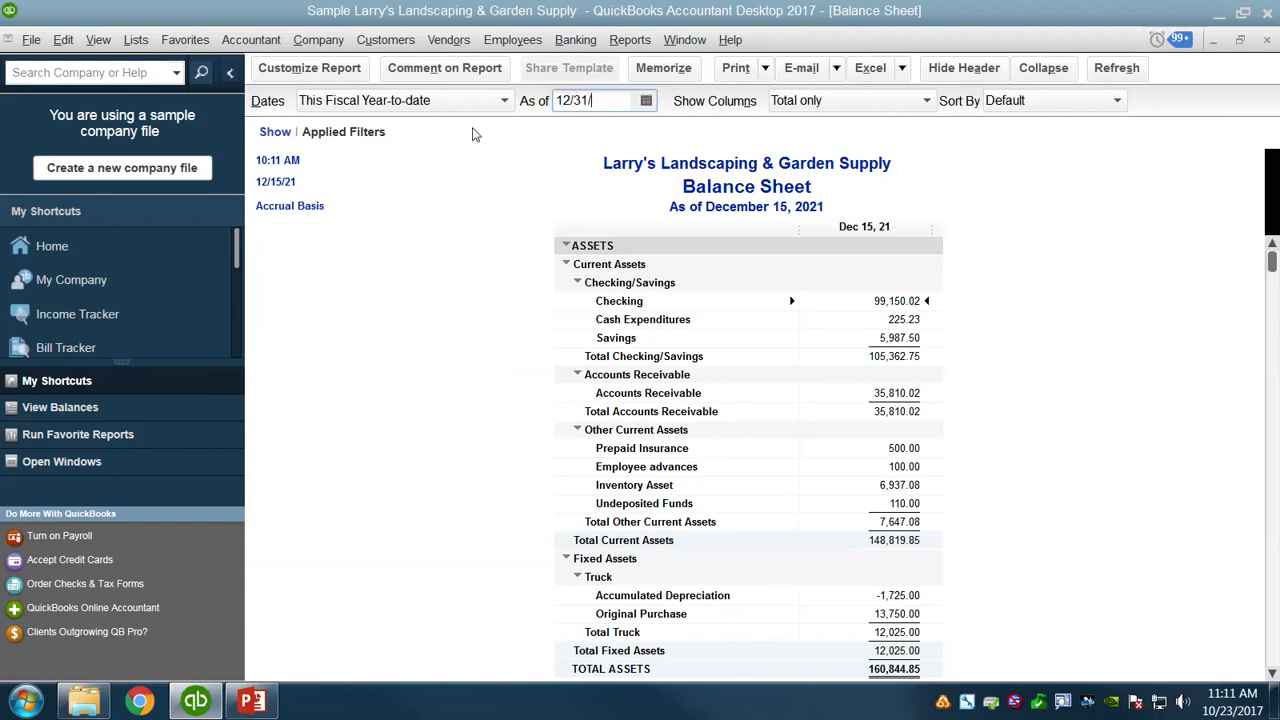
text(/2020)
click(1116, 68)
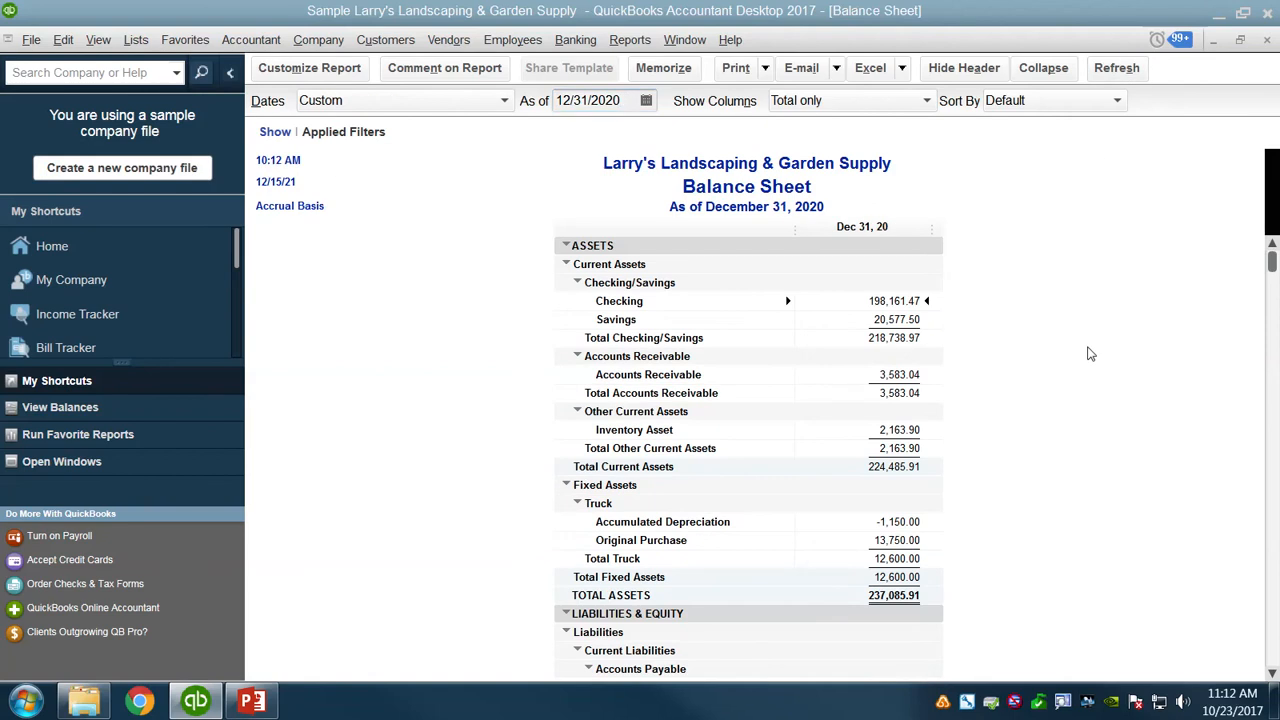
scroll(1090, 354, down, 7)
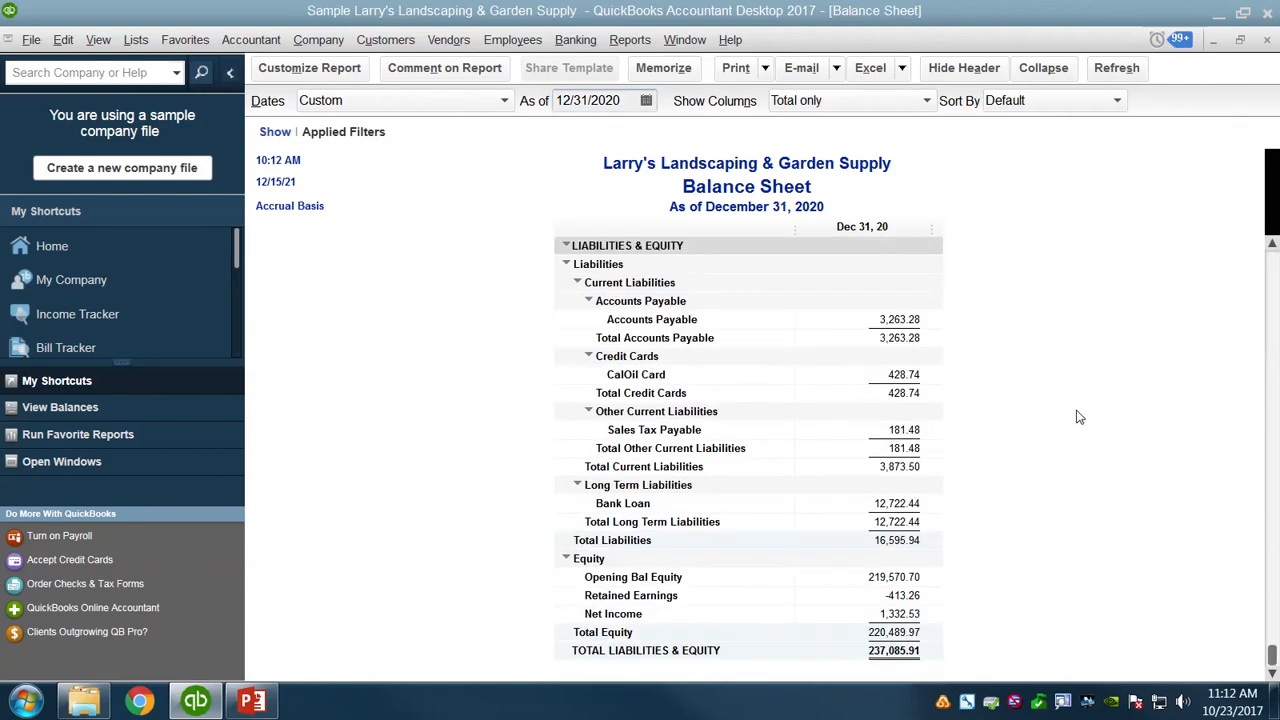
scroll(1112, 420, up, 7)
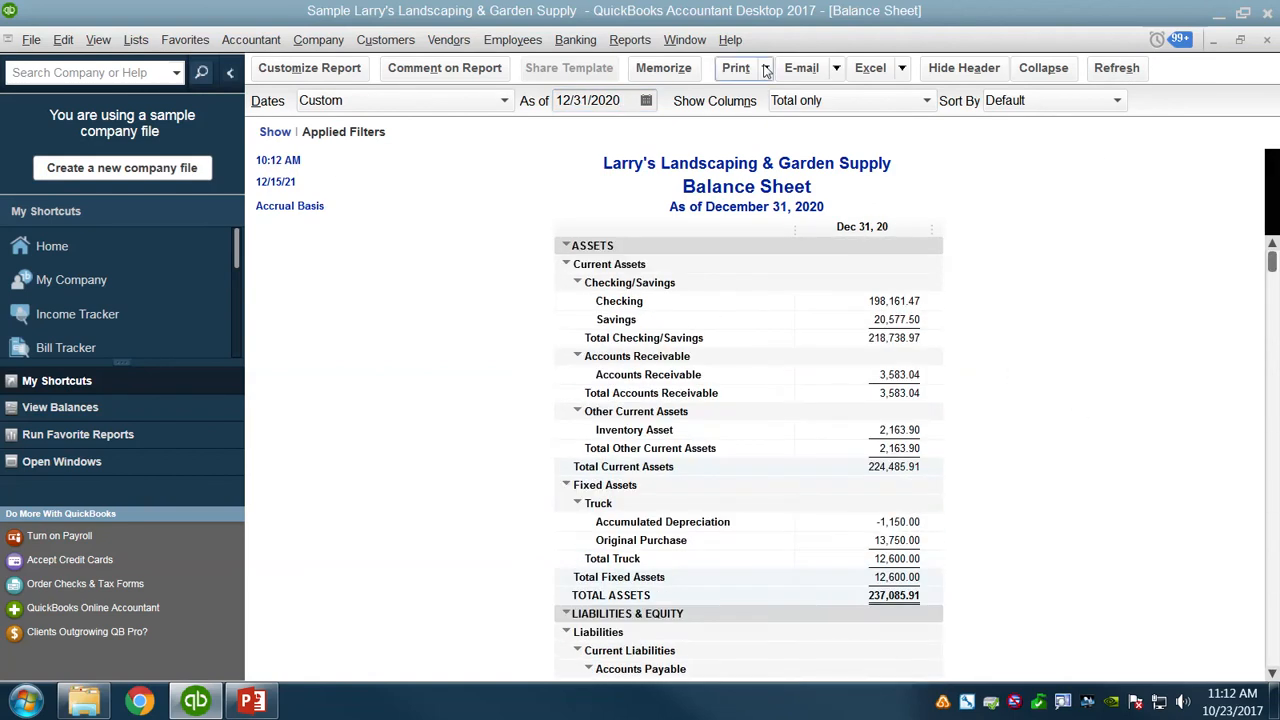
click(765, 68)
click(752, 116)
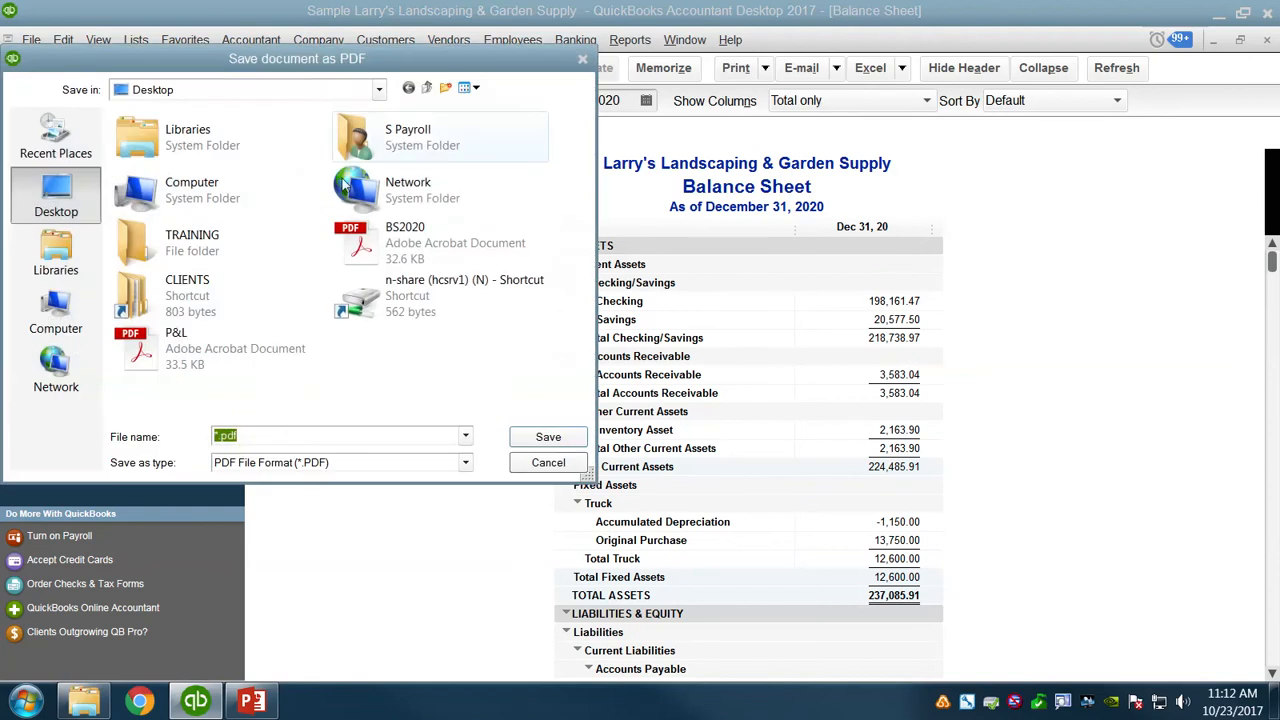
click(540, 464)
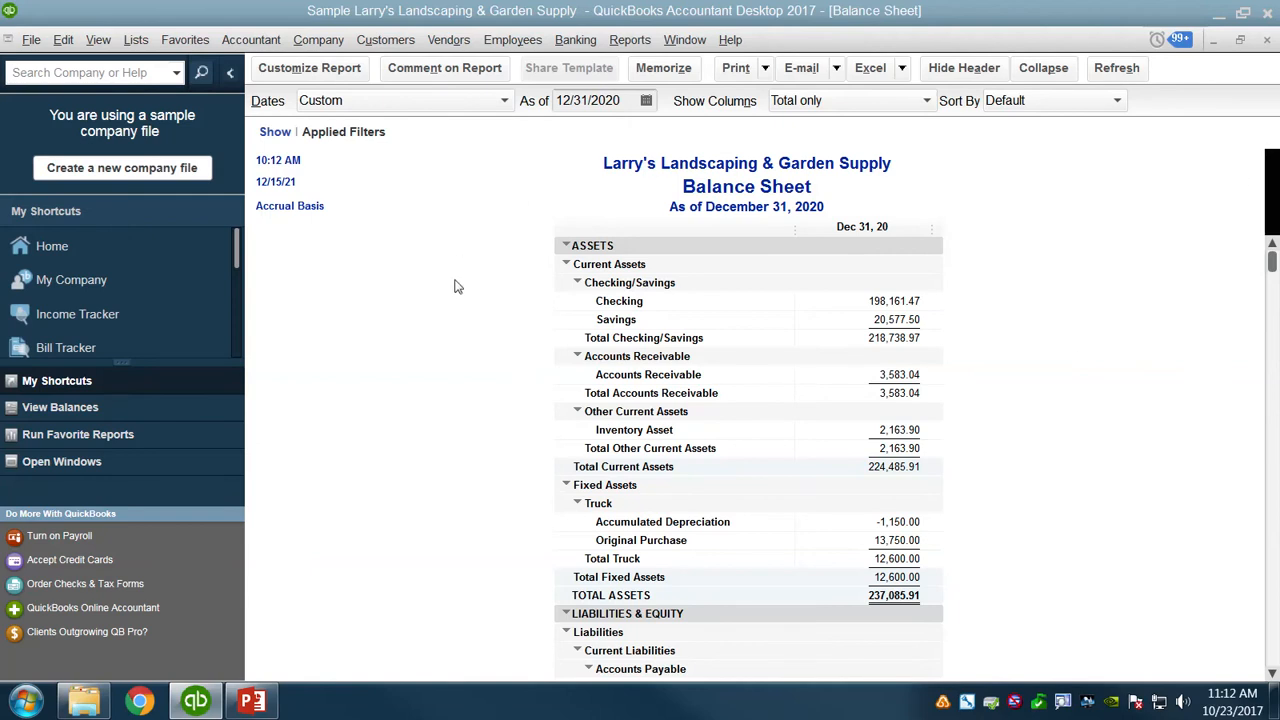
Open the standard Profit & Loss report and set its start date to 01/01/2020.
click(620, 42)
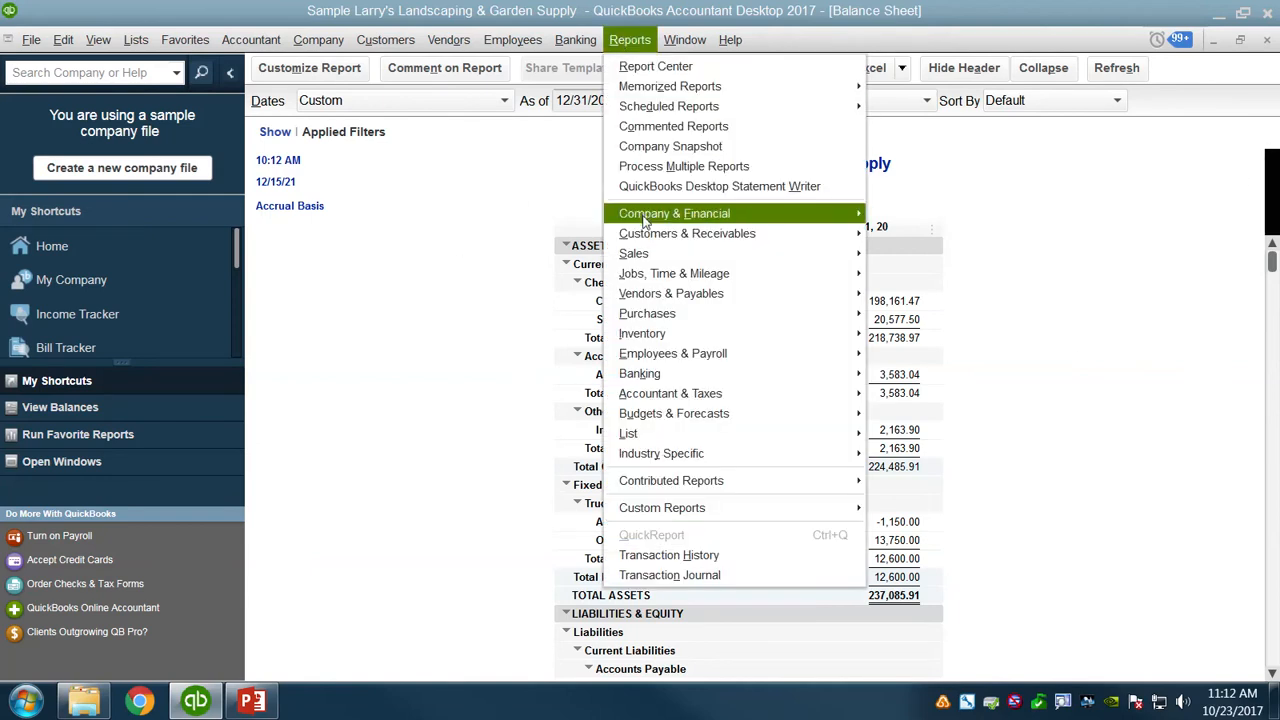
mouse_move(645, 215)
click(947, 215)
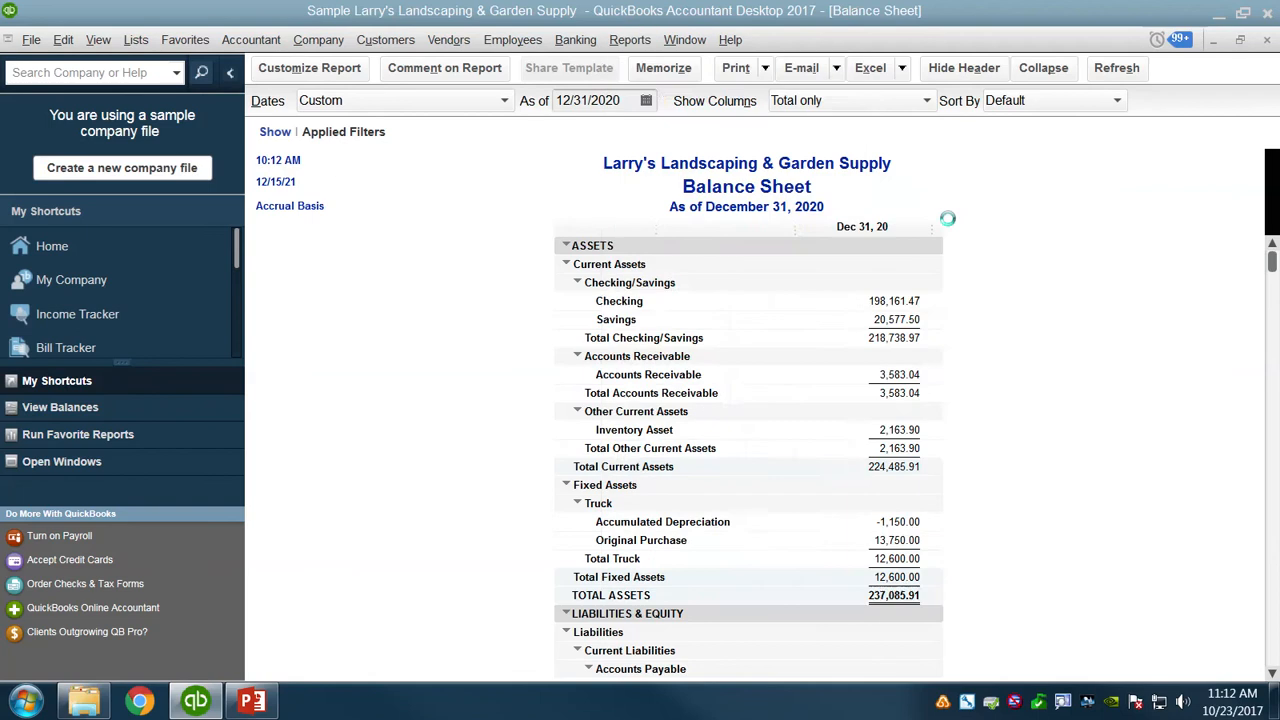
click(646, 100)
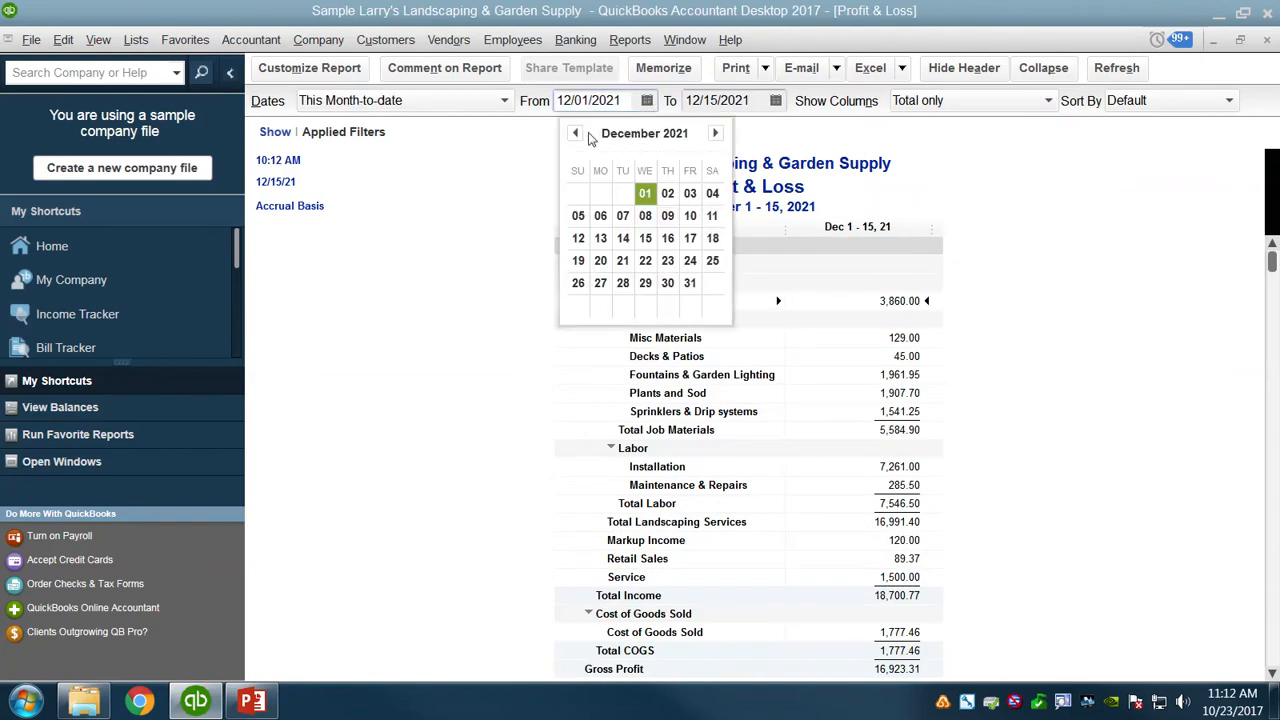
click(619, 100)
text(0)
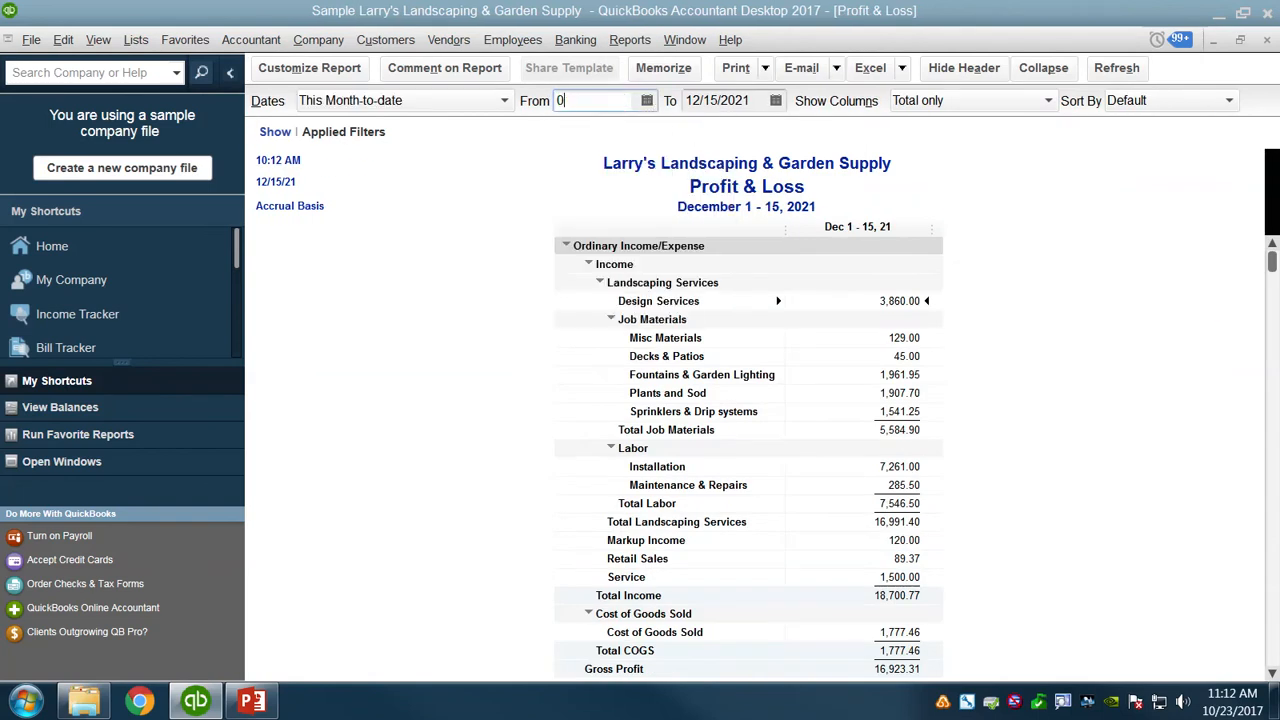
text(1/01/2020)
Set the Profit & Loss report's end date to 12/31/2020 and refresh it to review the full year.
click(752, 101)
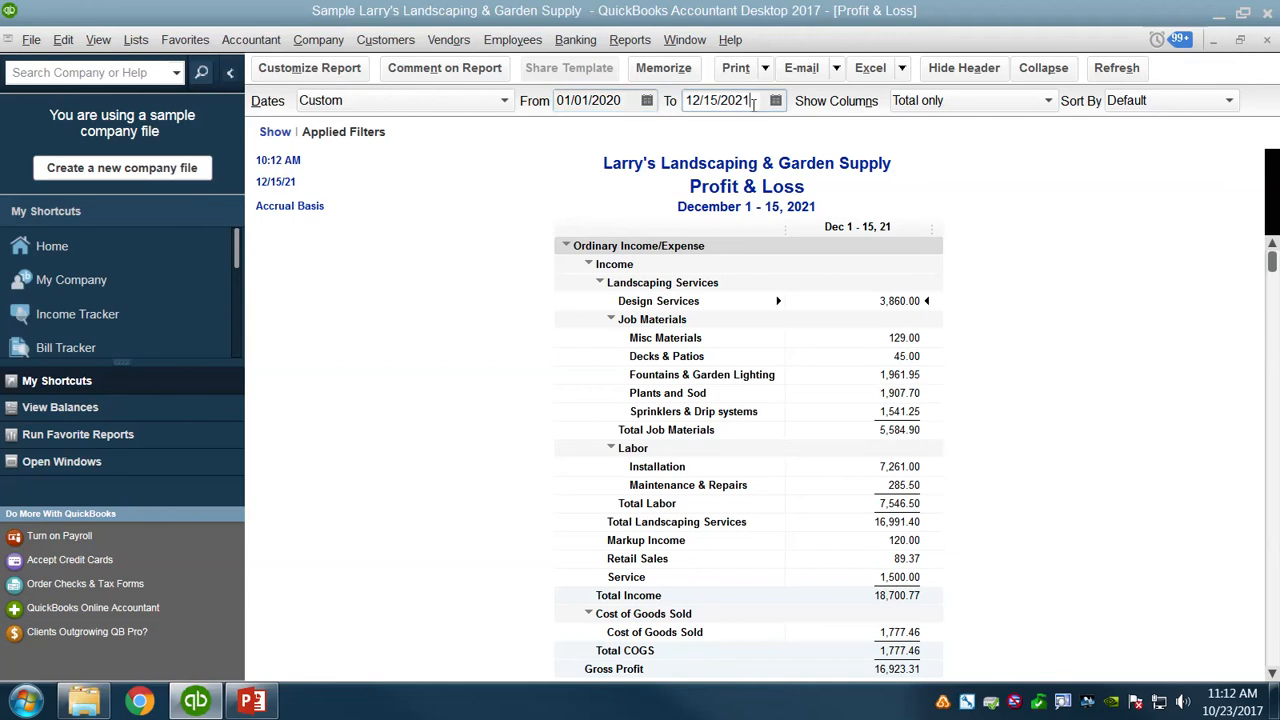
double_click(717, 107)
text(12/31/202)
click(1119, 74)
scroll(1009, 326, down, 4)
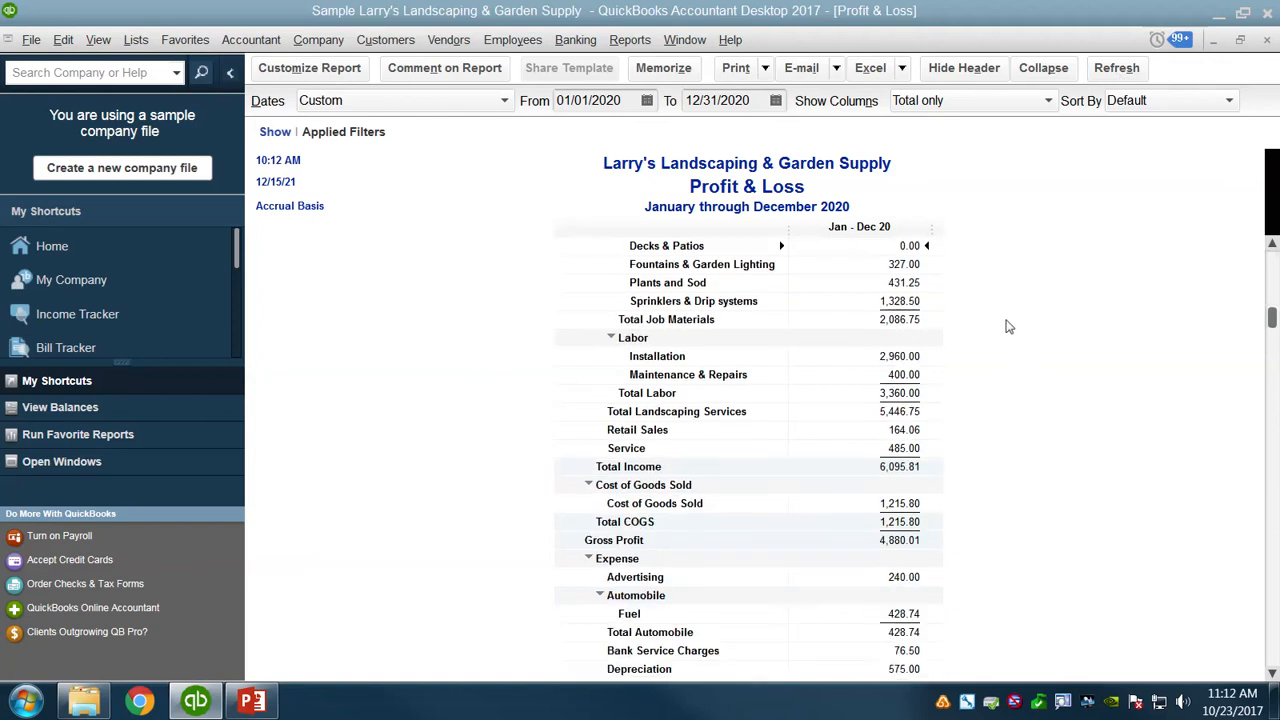
scroll(1009, 328, down, 8)
scroll(1019, 355, up, 4)
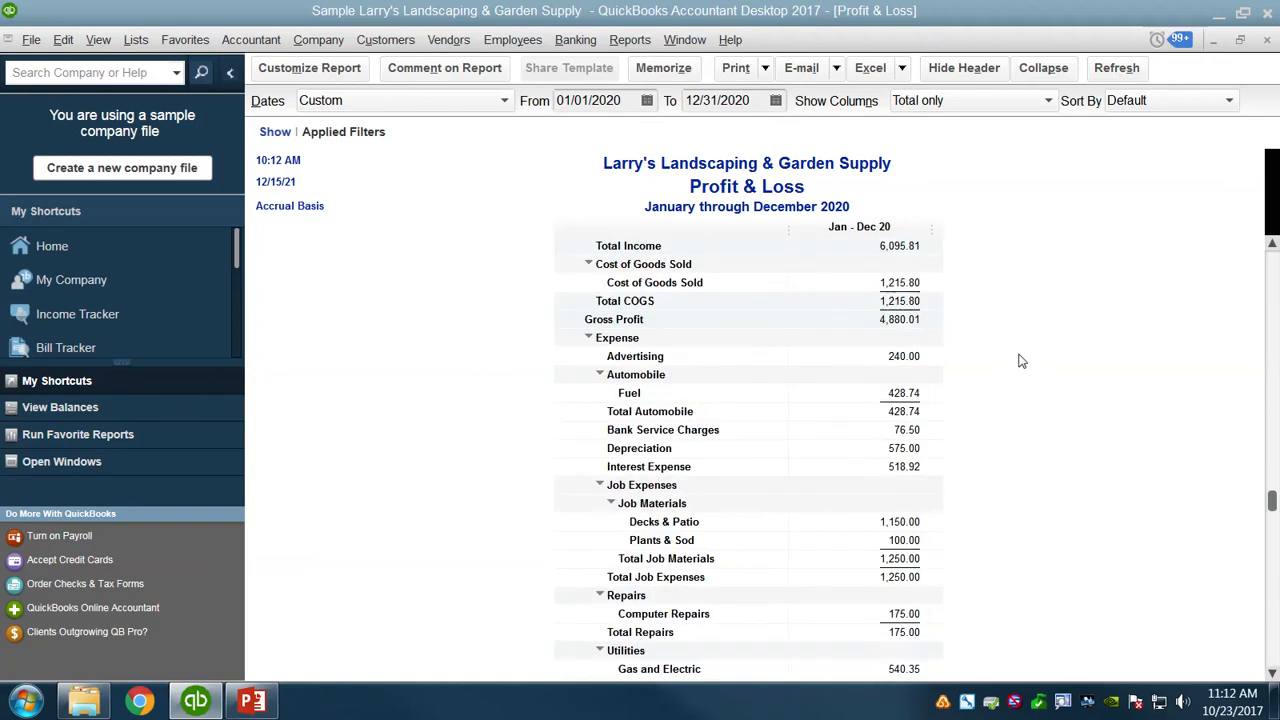
scroll(1019, 360, up, 5)
click(763, 68)
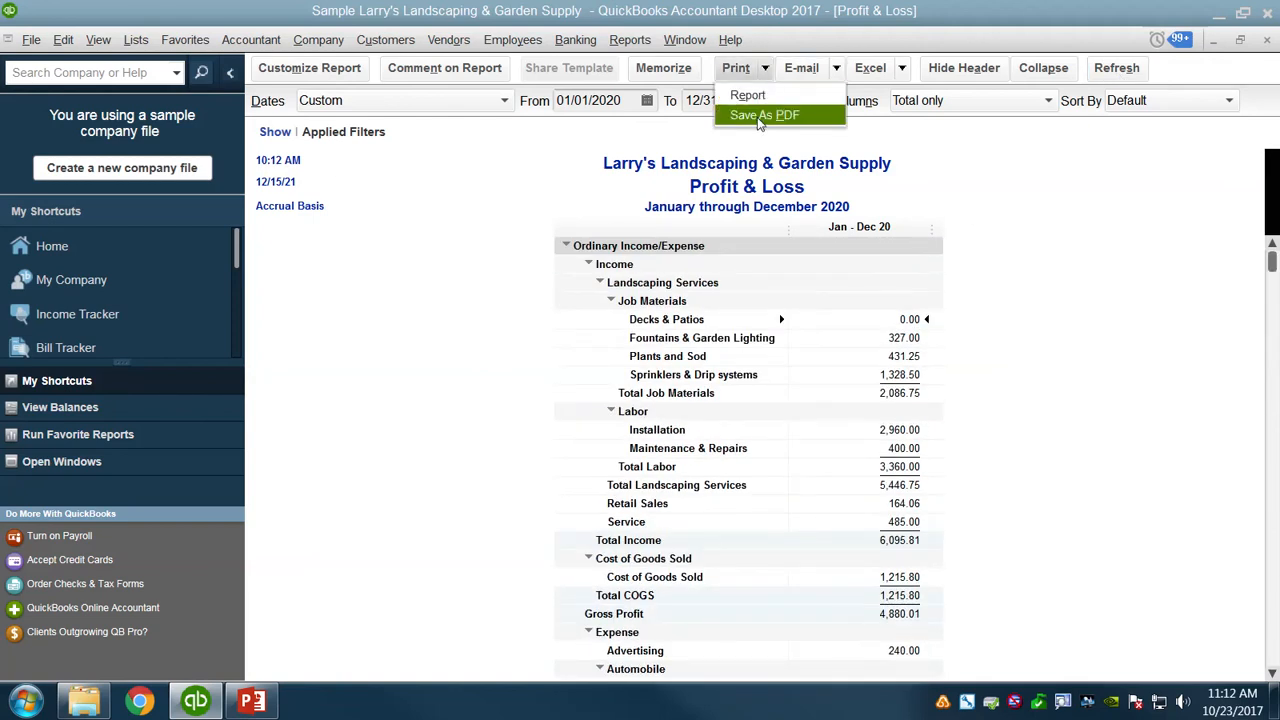
click(763, 116)
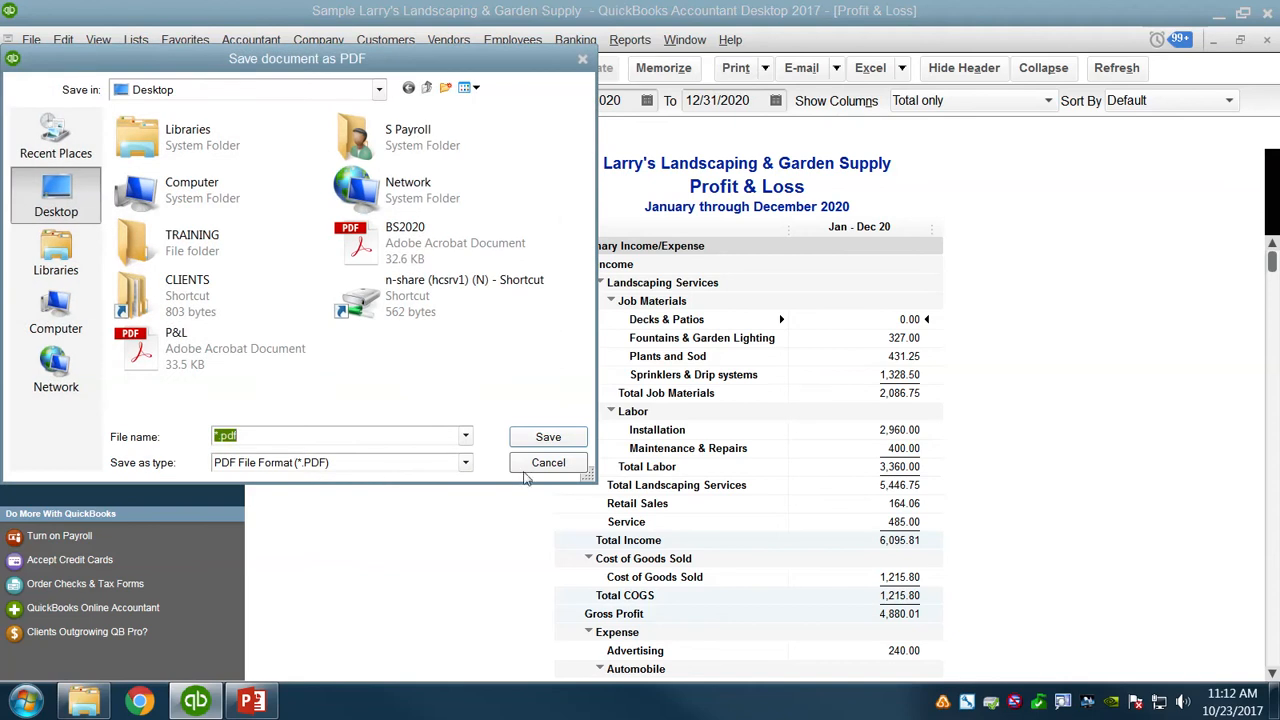
click(540, 463)
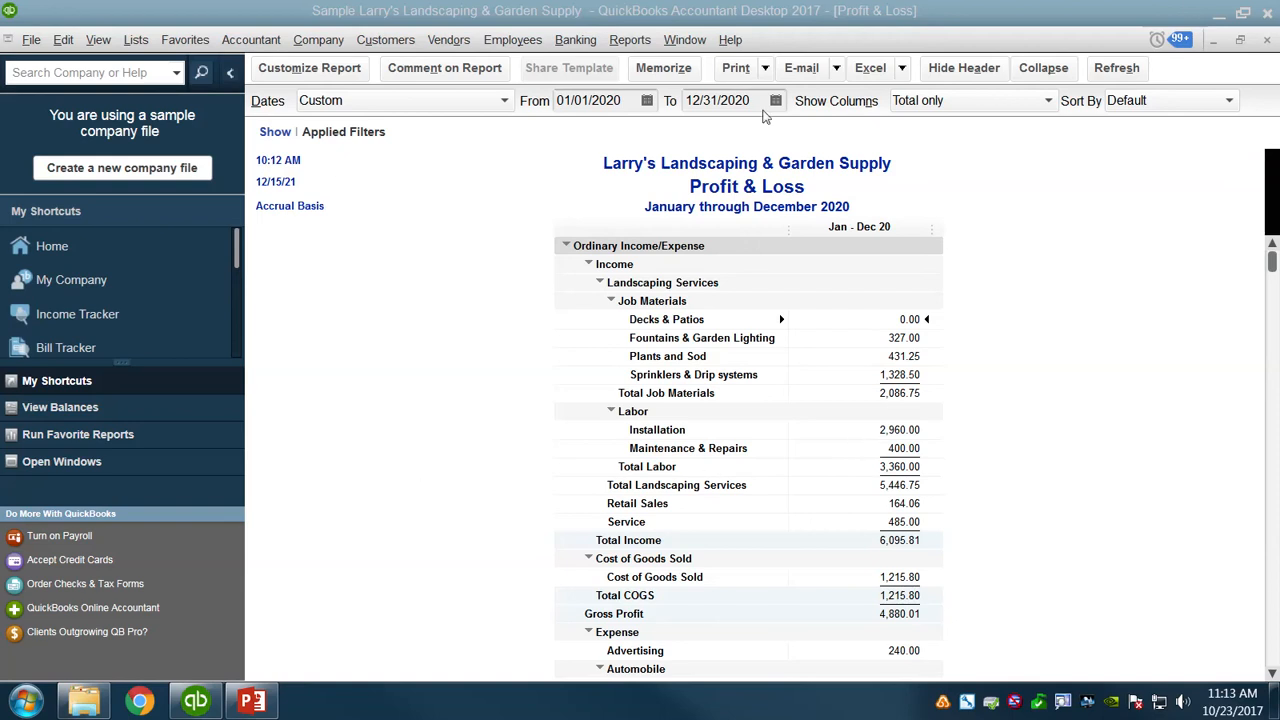
Minimize both financial reports, restore the Reconciliation Detail report and open its uncleared check to Gussman's Nursery.
click(1213, 41)
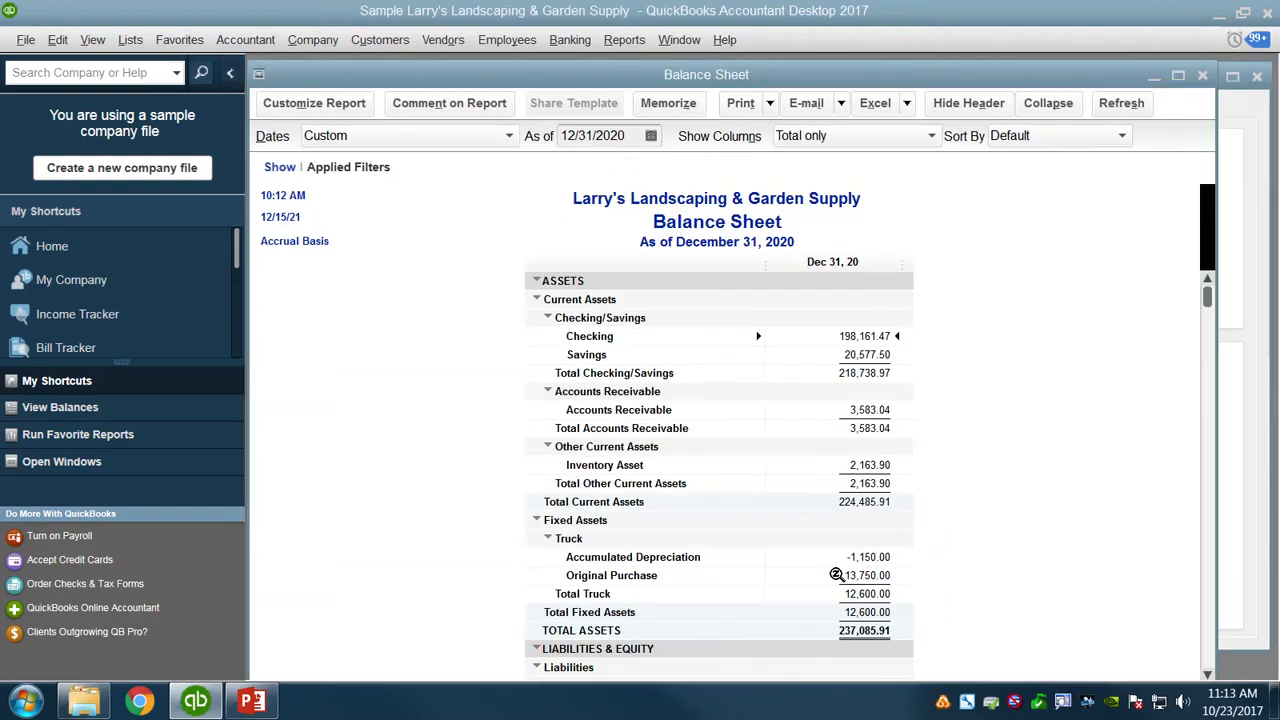
click(1155, 76)
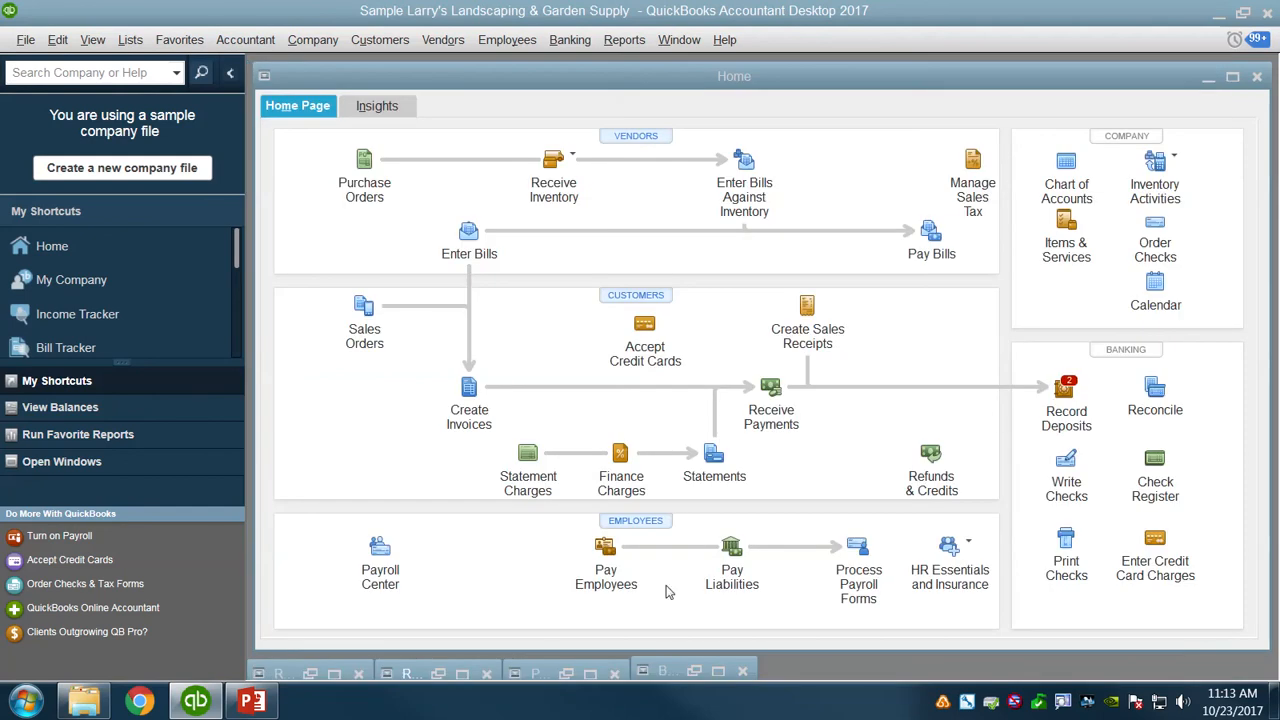
click(462, 673)
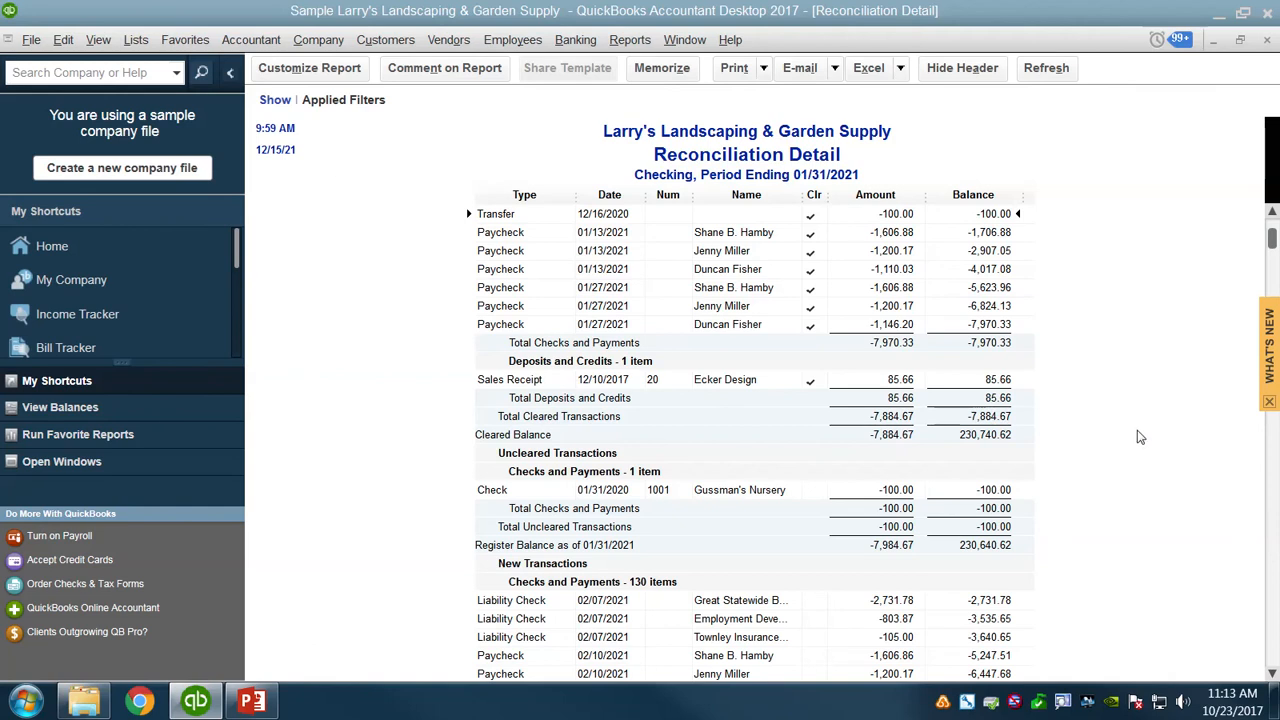
scroll(1140, 437, down, 1)
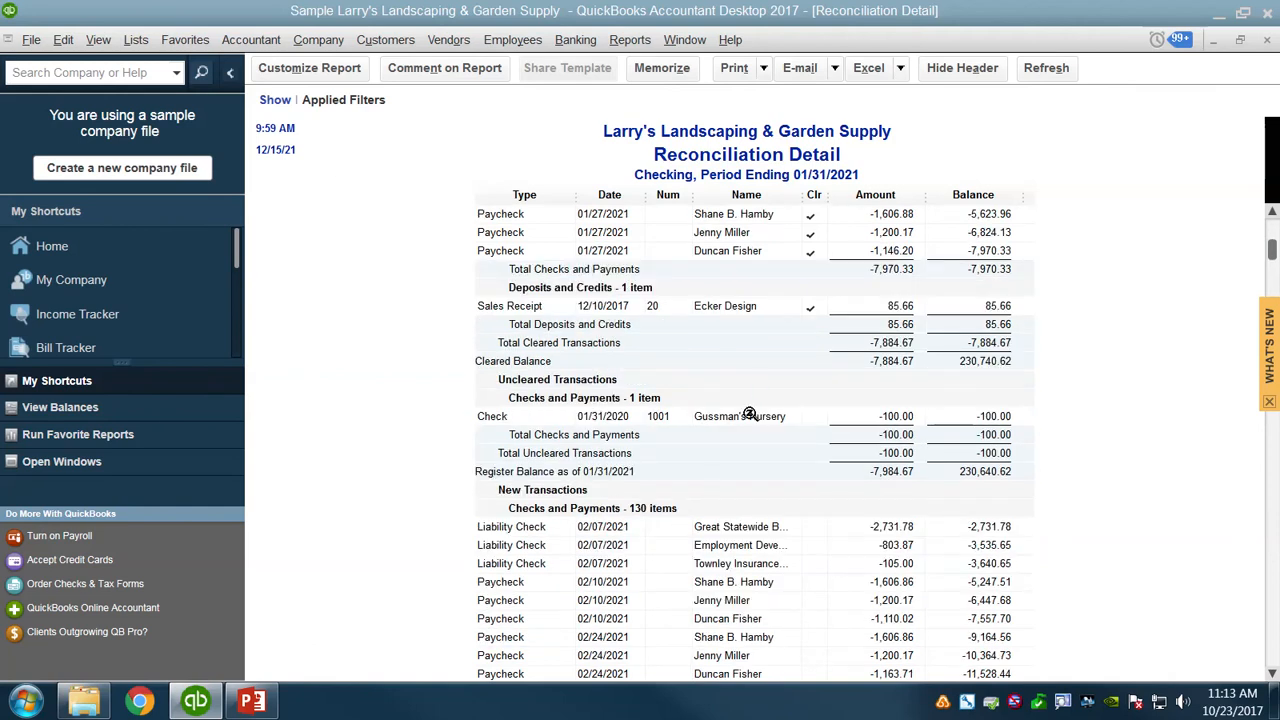
double_click(894, 416)
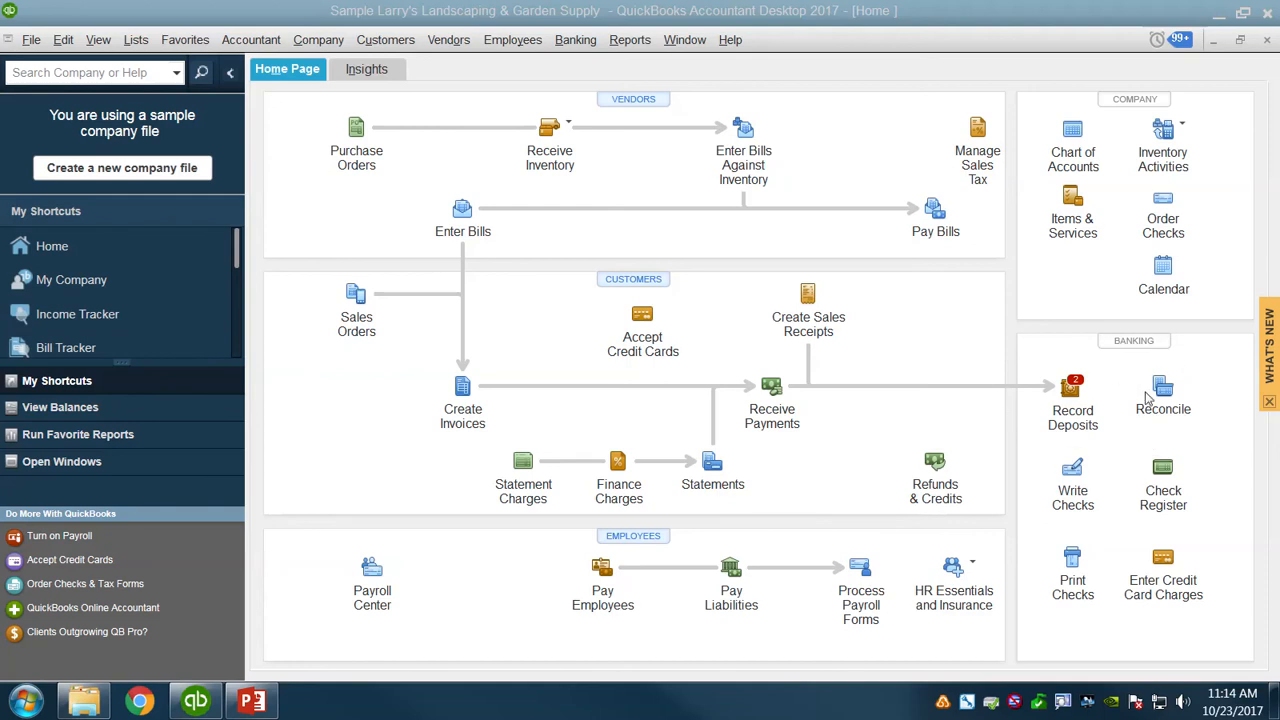
Start a new deposit to Checking without selecting any pending payments and date it 01/01/2021.
click(1073, 390)
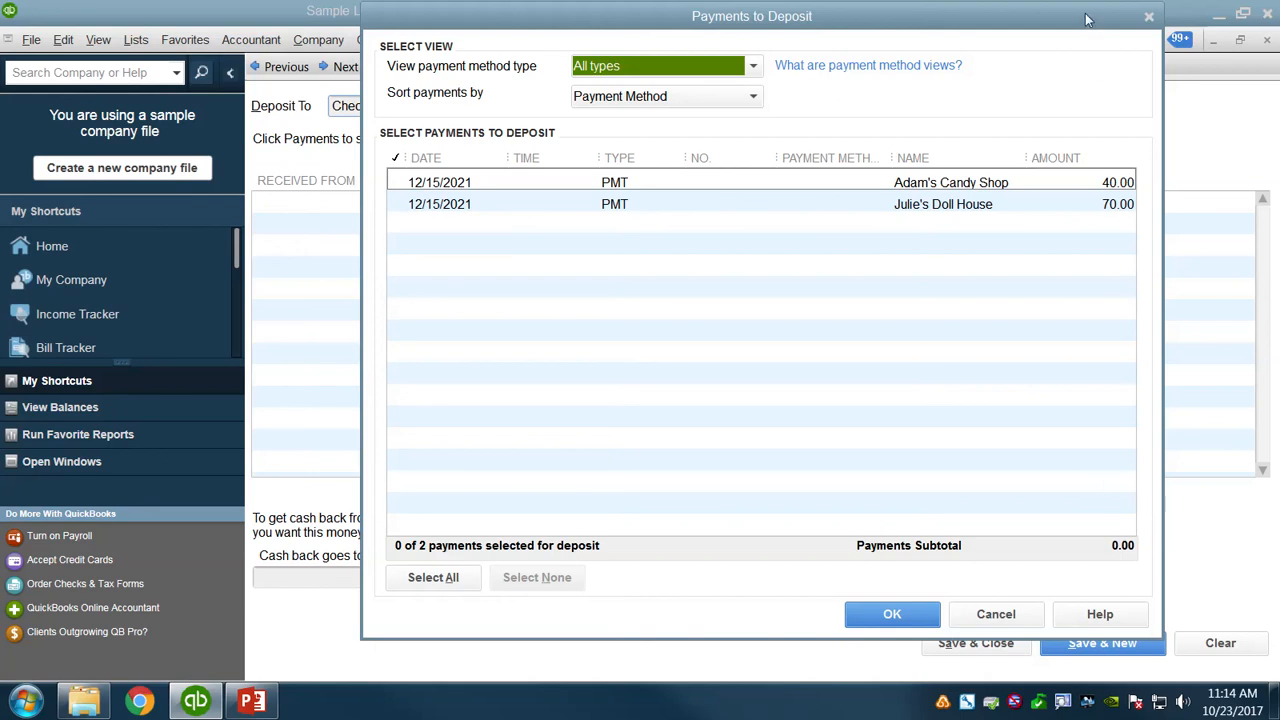
click(1149, 20)
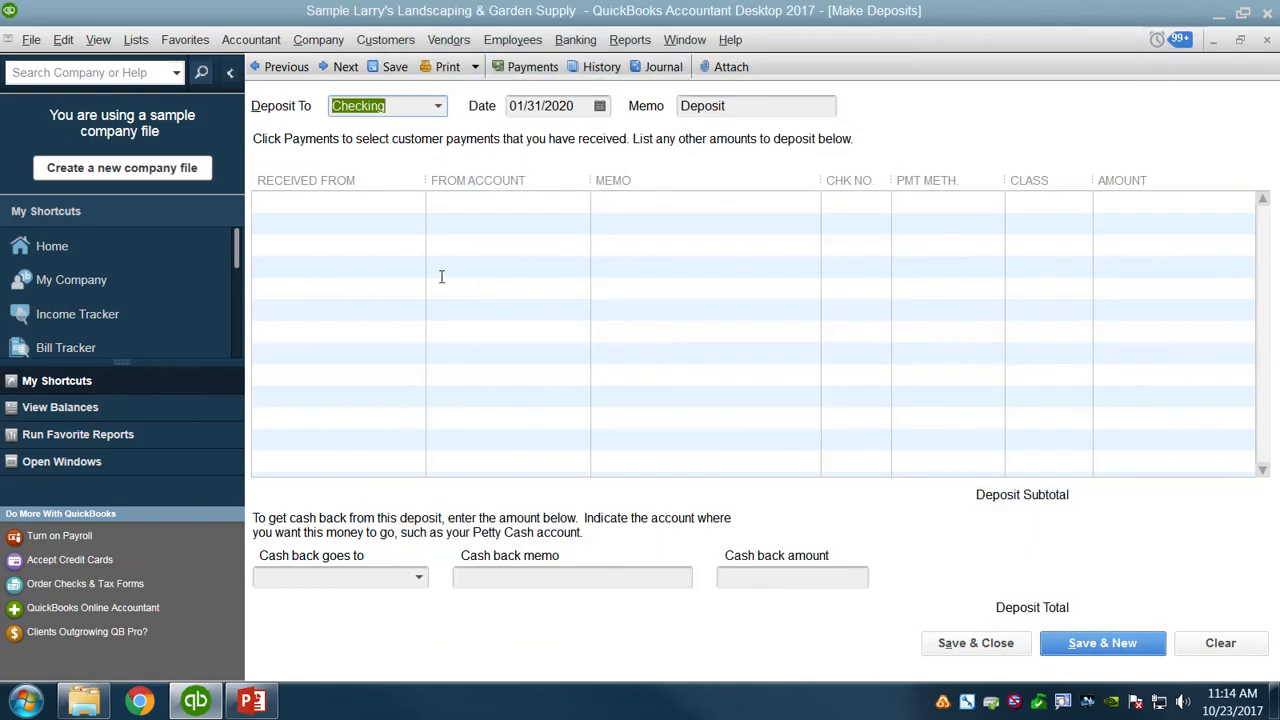
click(346, 200)
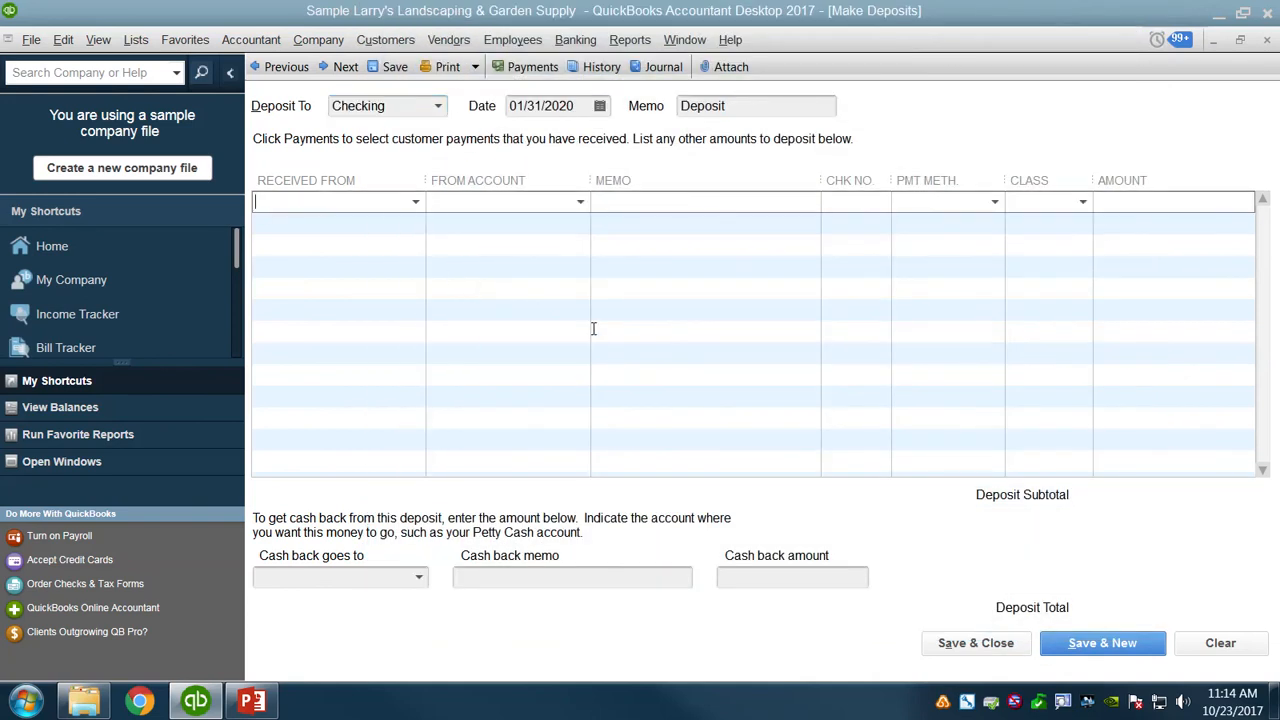
click(599, 106)
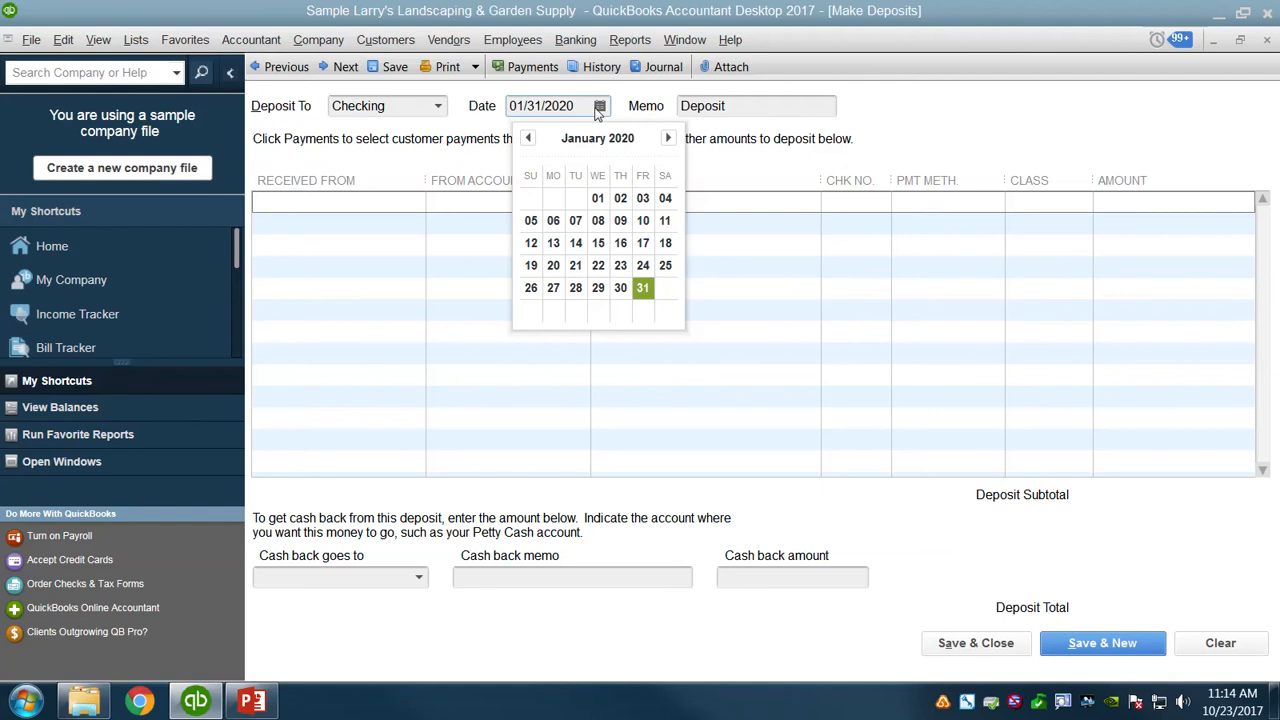
click(596, 108)
drag(464, 105, 388, 105)
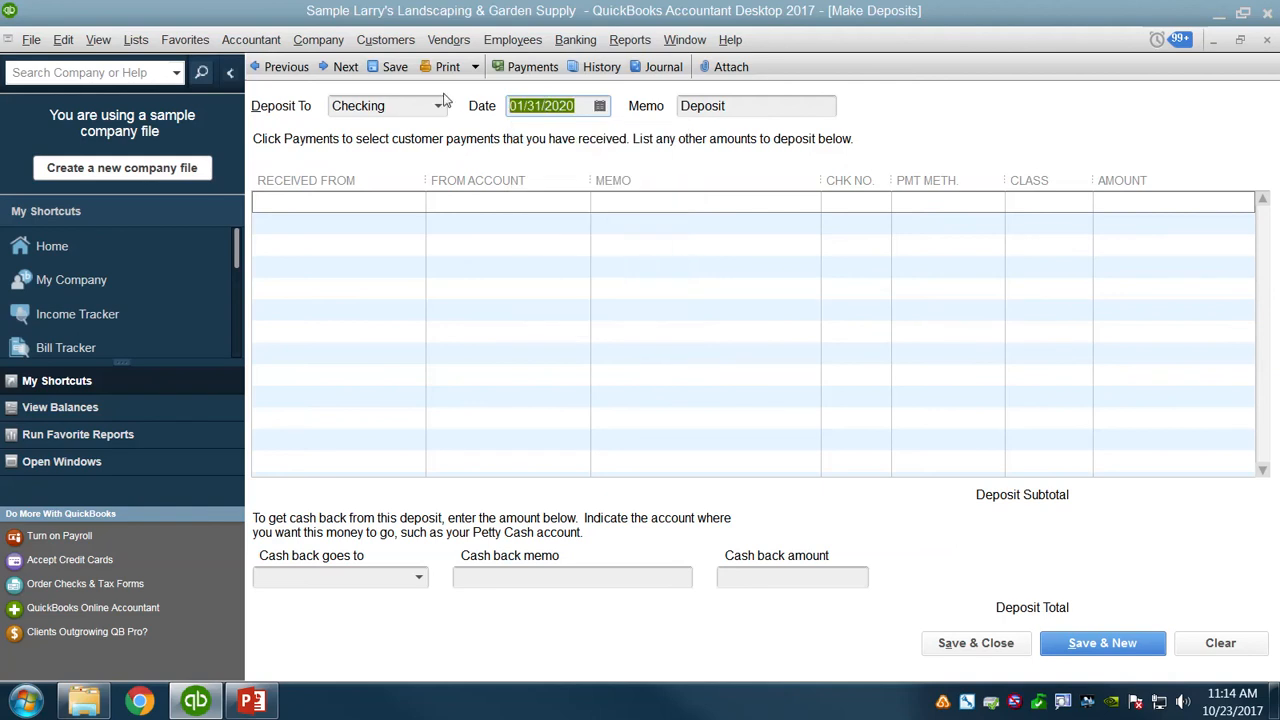
text(01/01/)
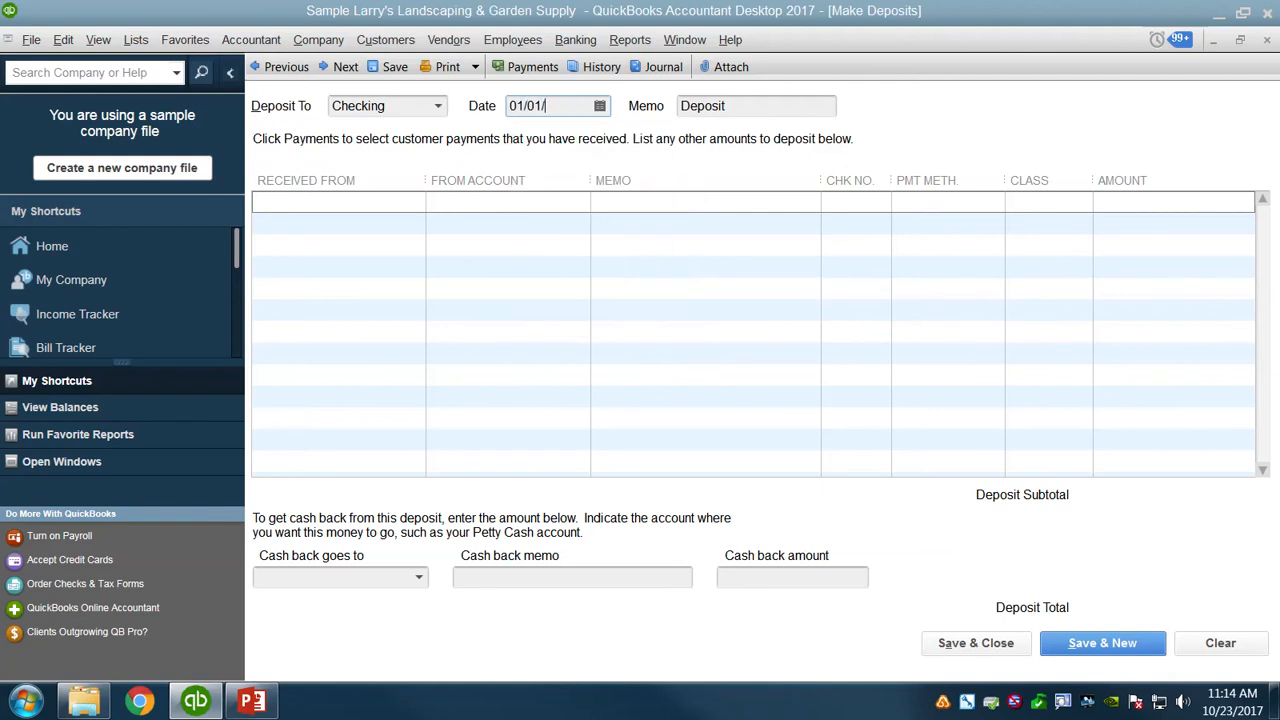
text(2021)
Enter a deposit line received from Gussman's Nursery with check number 1001 and an amount of 100.00.
click(360, 203)
text(Gussman's Nursery)
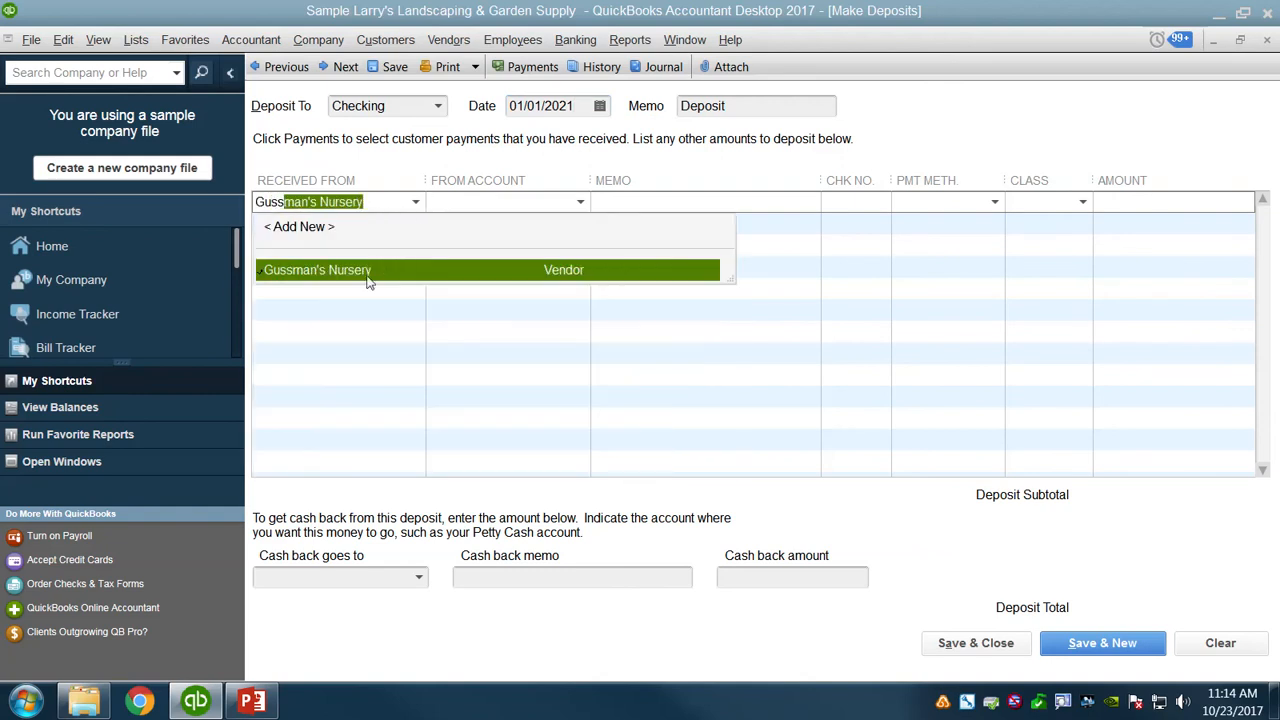
click(368, 282)
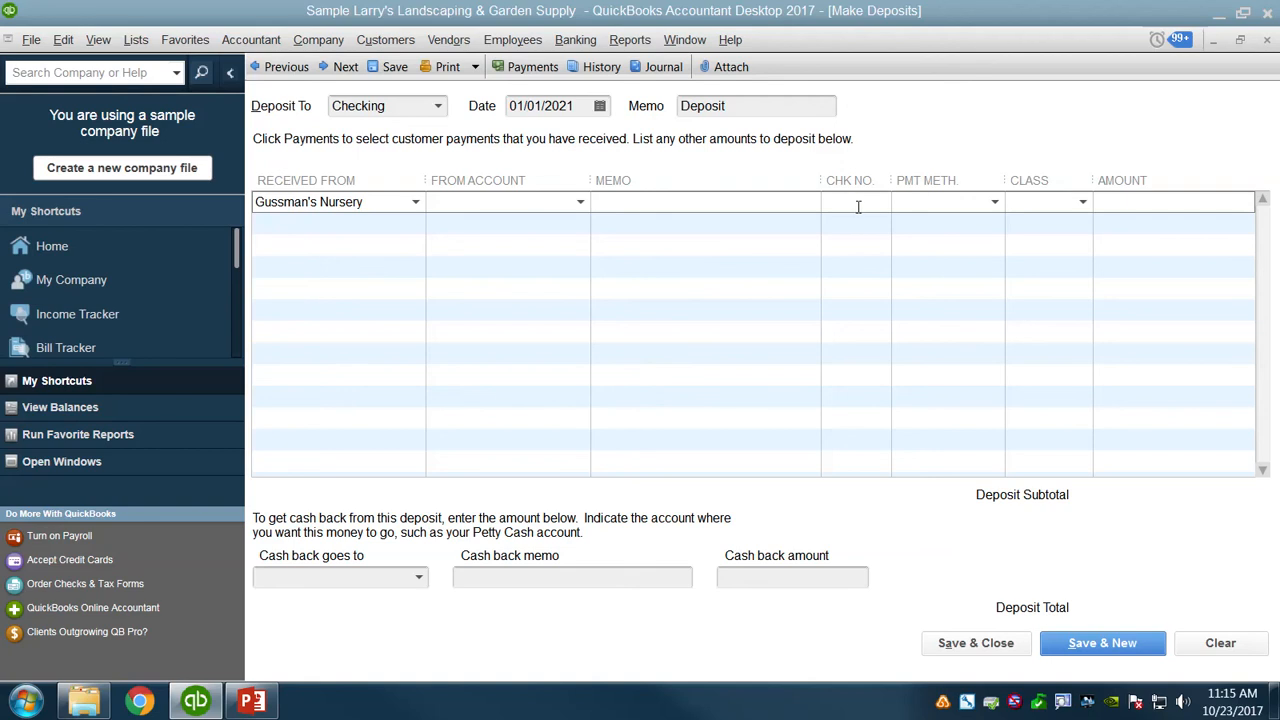
text(1001)
text(100.00)
Assign the deposit line to the Plants & Sod expense account under Job Expenses: Job Materials.
click(554, 203)
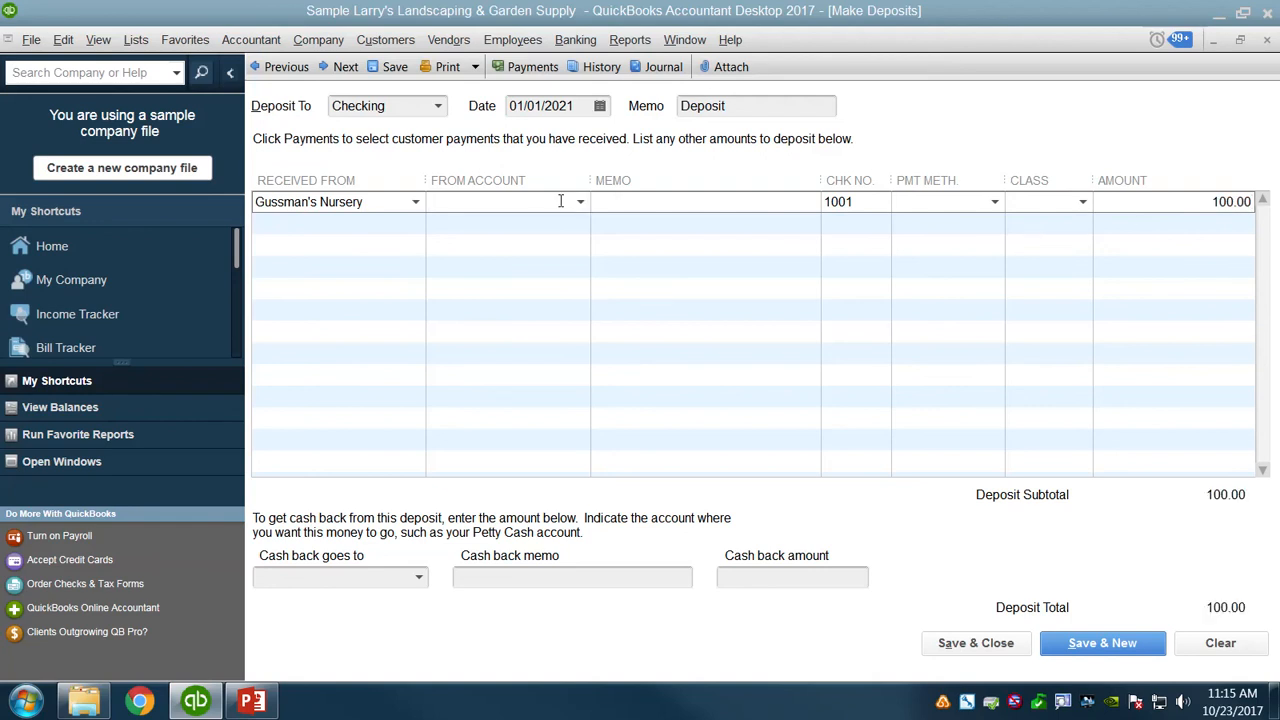
text(pla)
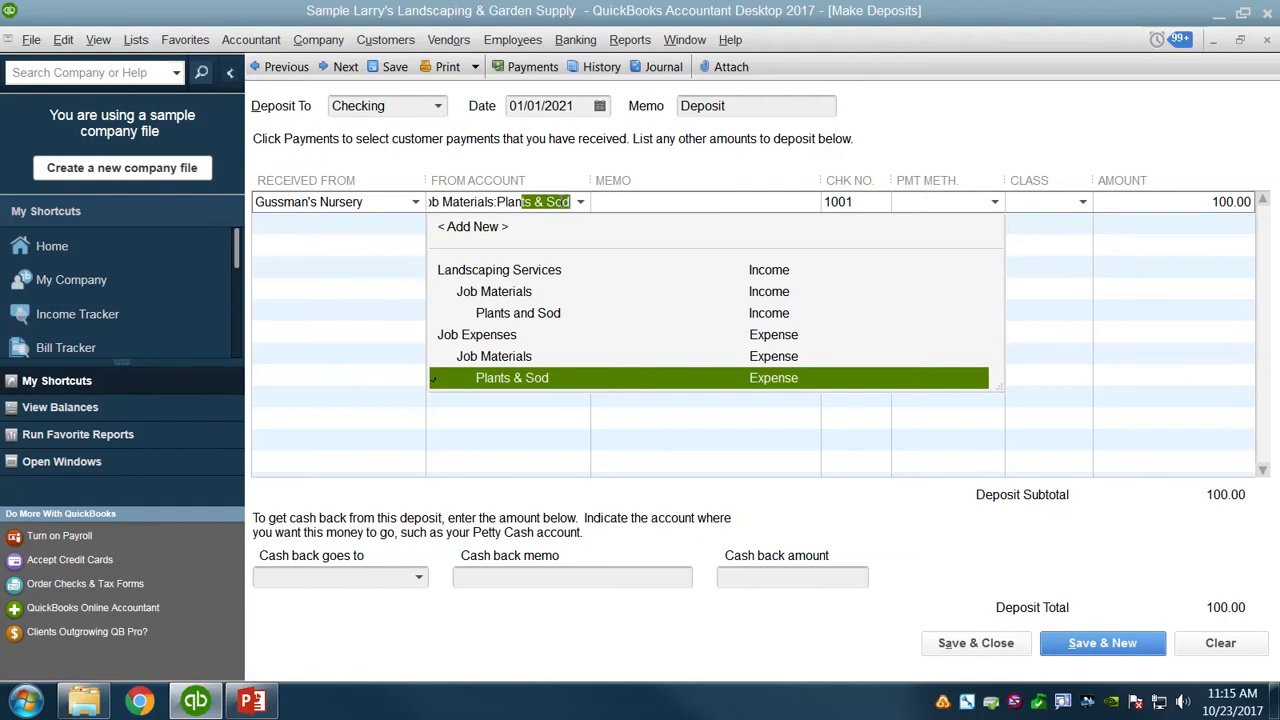
click(563, 377)
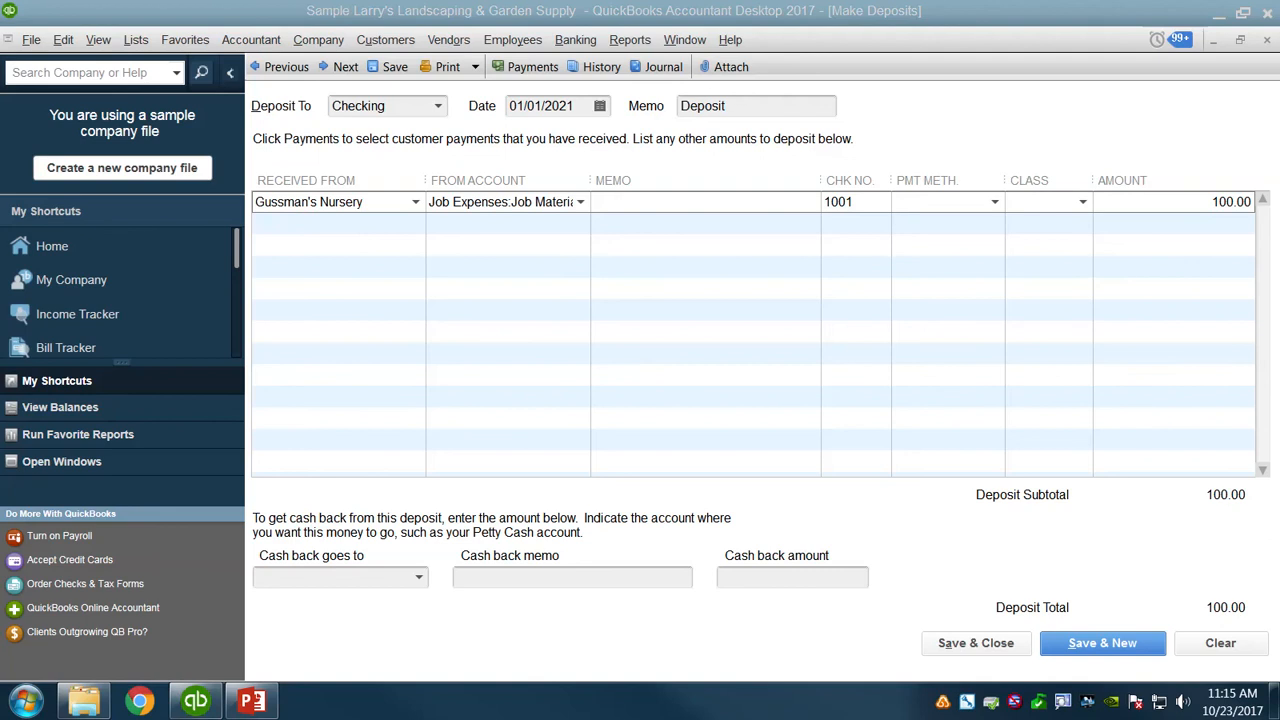
Add the memo "To VOID check 1001" to the deposit line, then save and close the deposit, accepting the past-transaction warning.
click(630, 201)
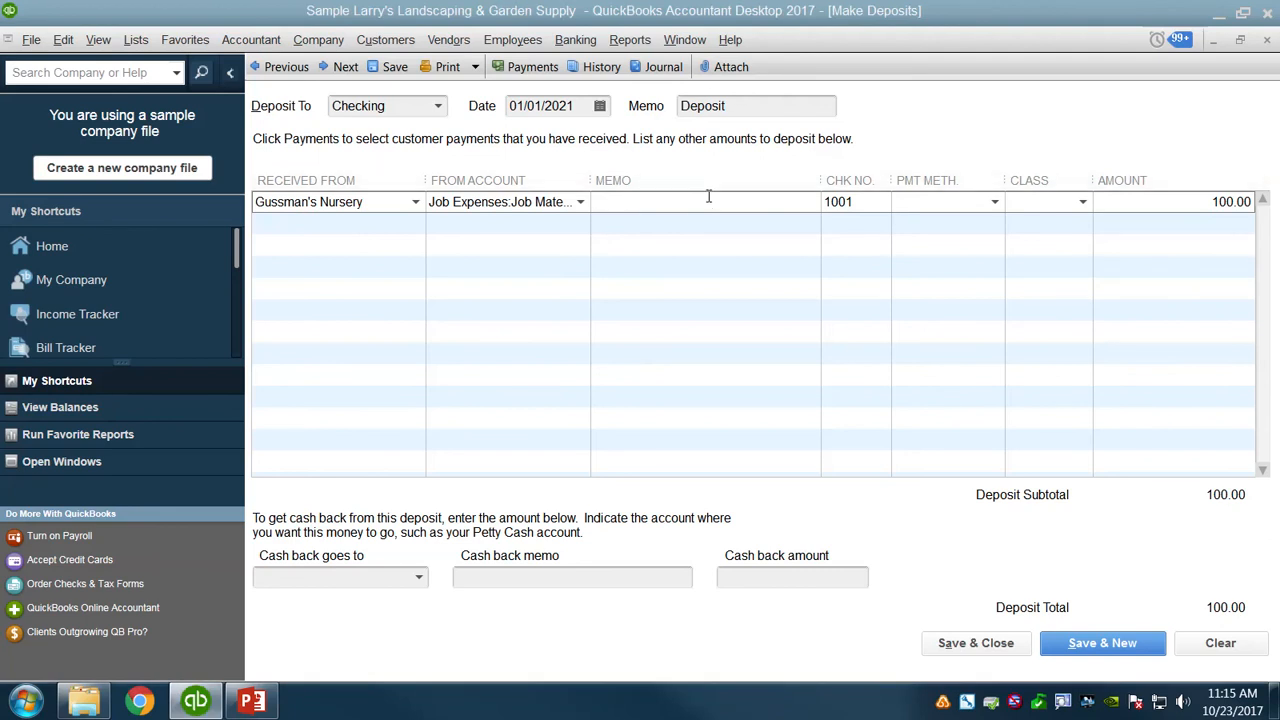
text(VOID or check 100)
click(791, 226)
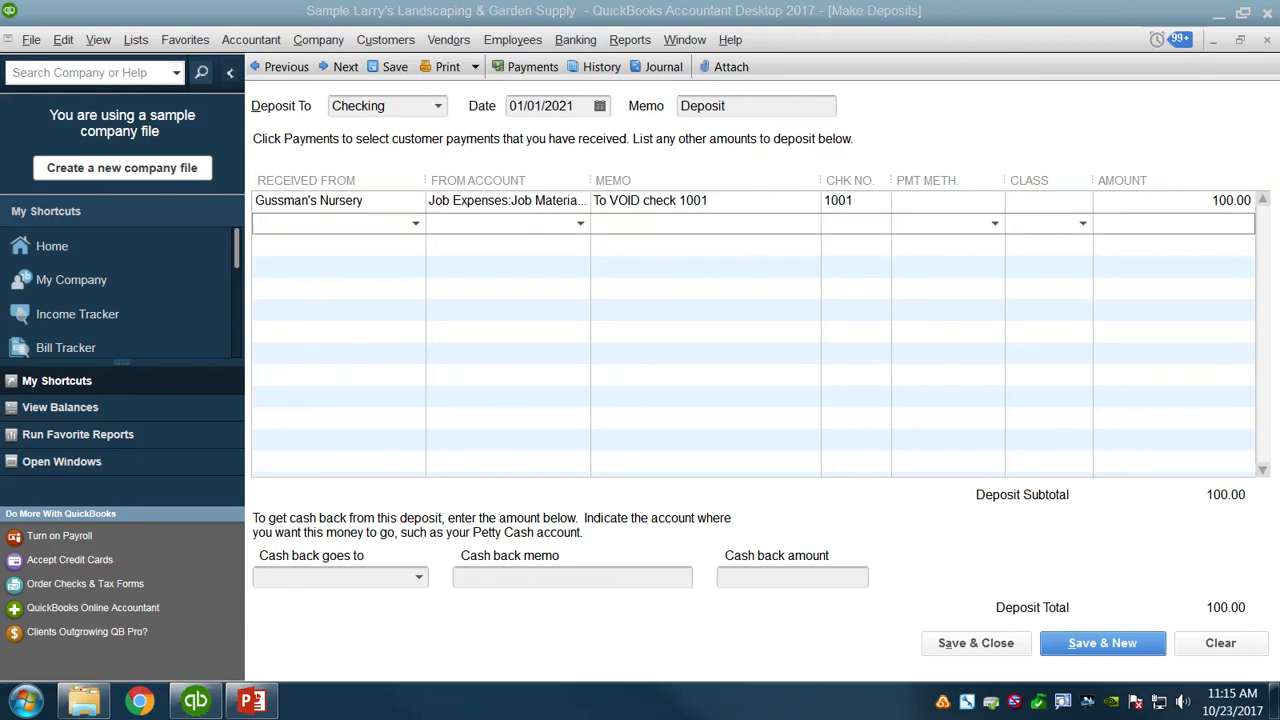
click(965, 652)
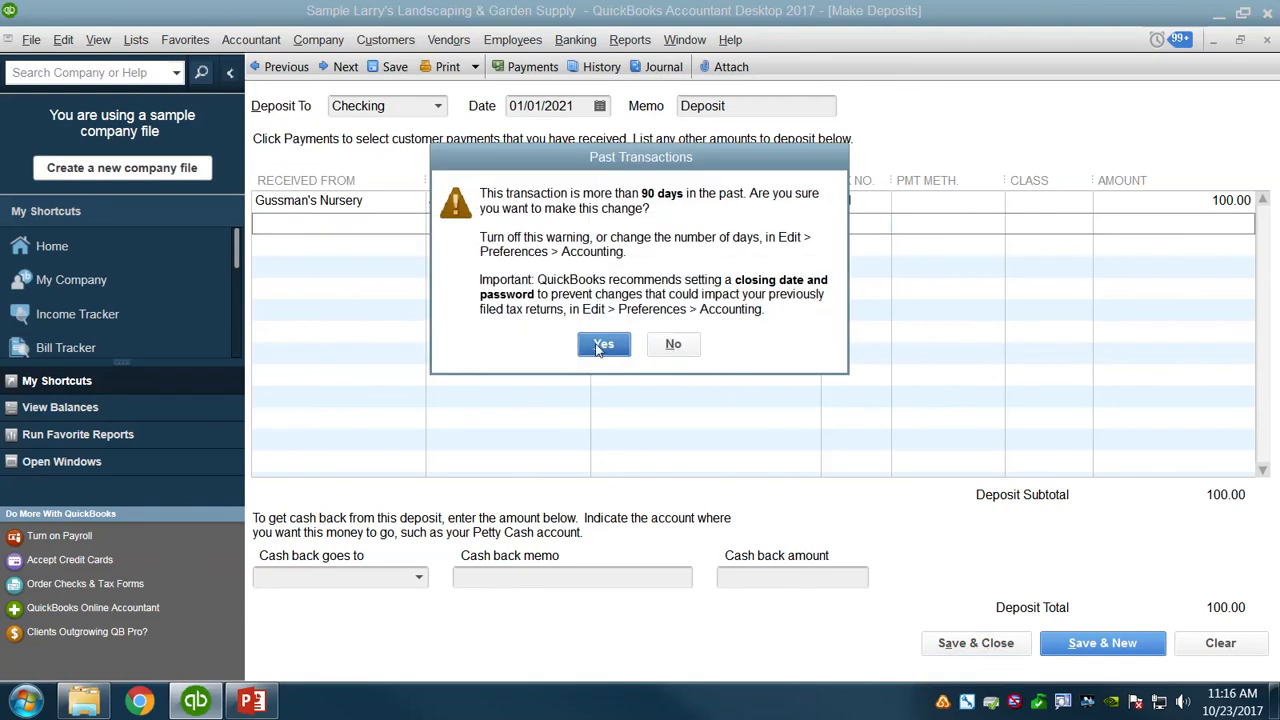
click(603, 345)
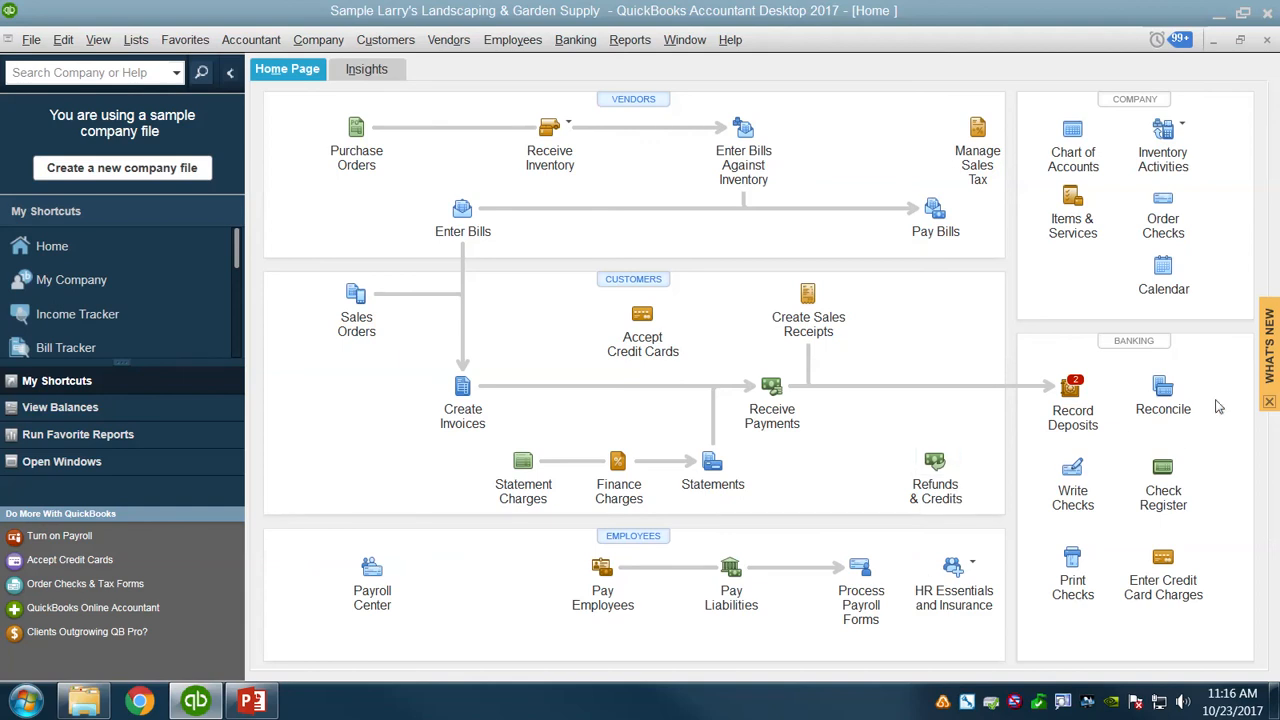
Begin reconciling Checking for statement date 02/28/2021 with an ending balance of 230,740.62, accepting the past-transaction warning.
click(1165, 396)
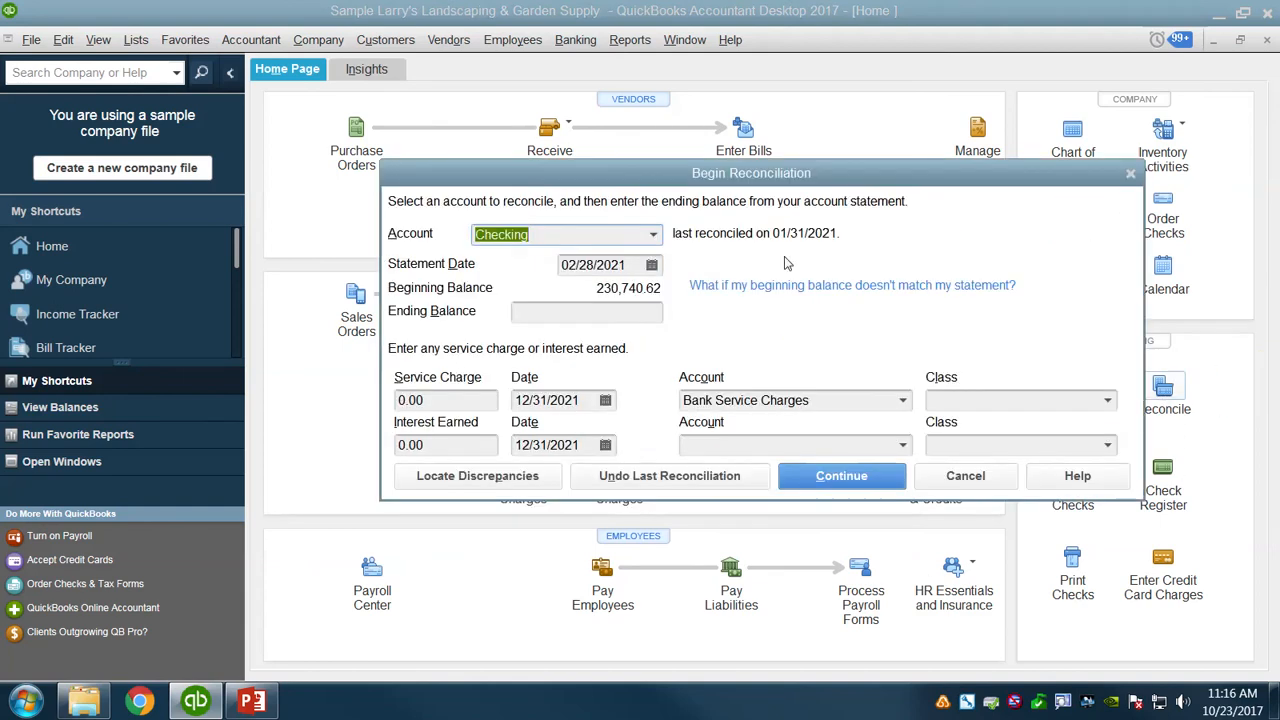
click(586, 311)
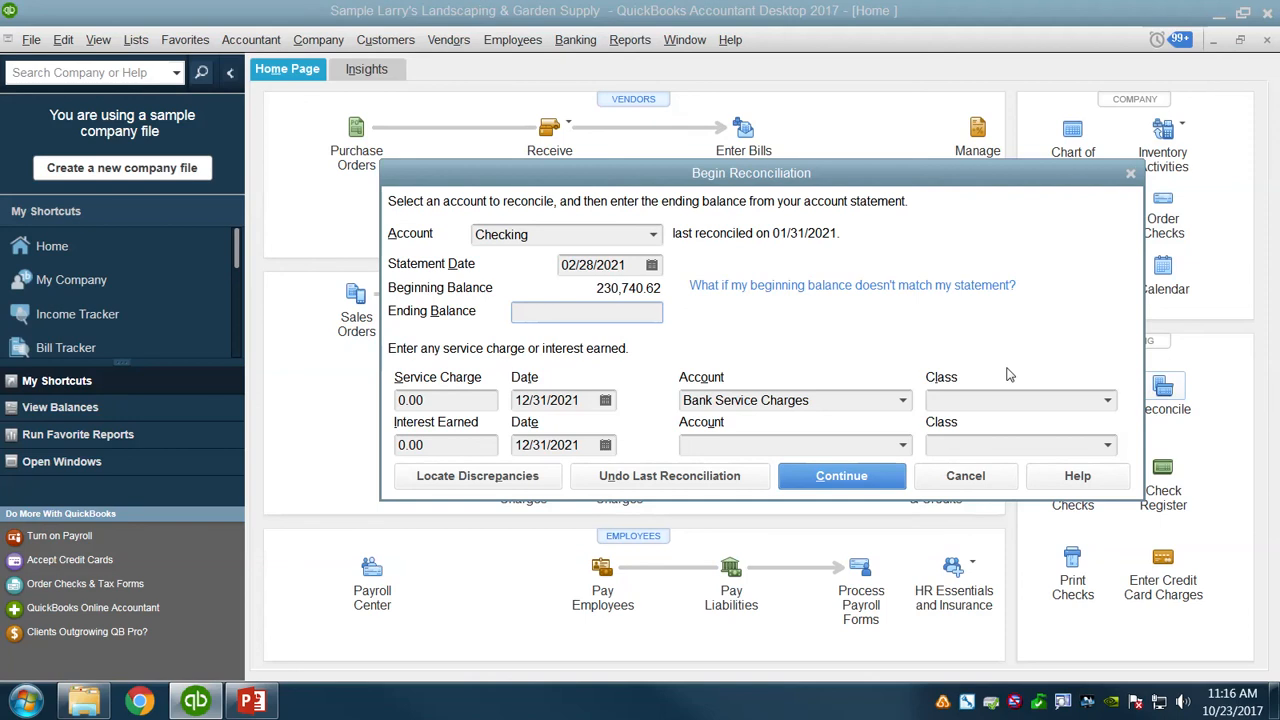
text(230740.62)
click(898, 484)
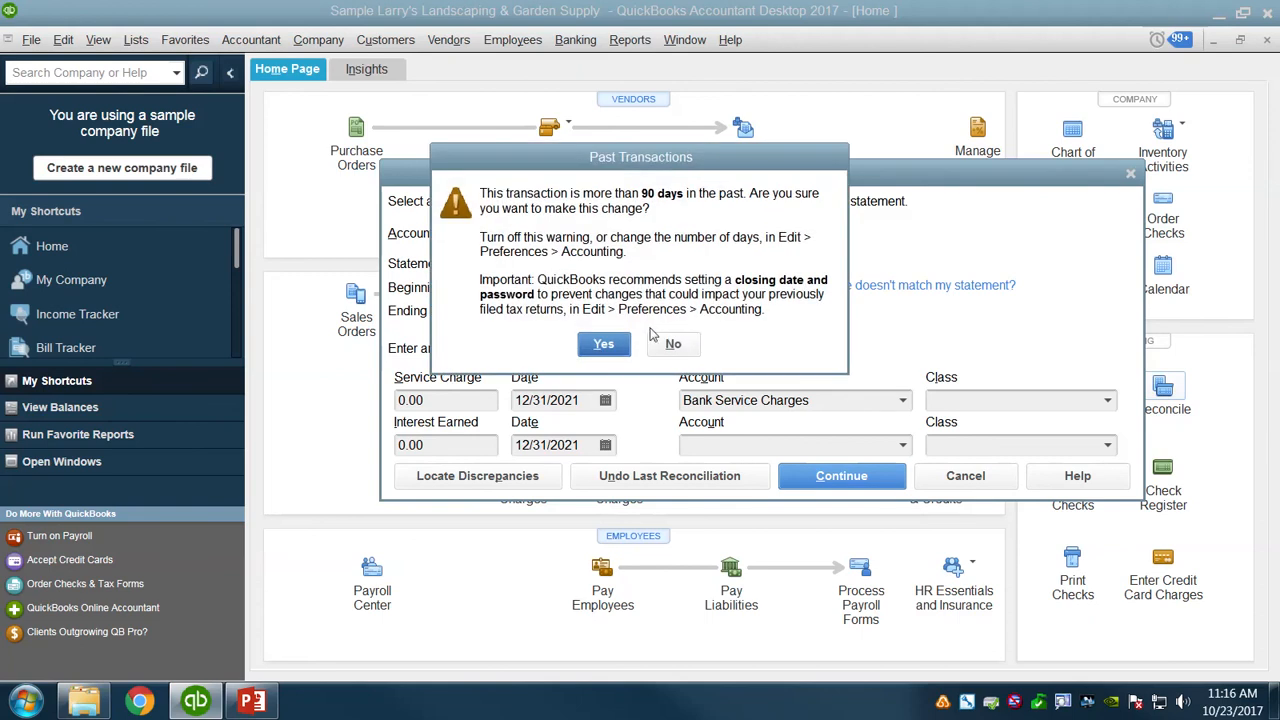
click(600, 348)
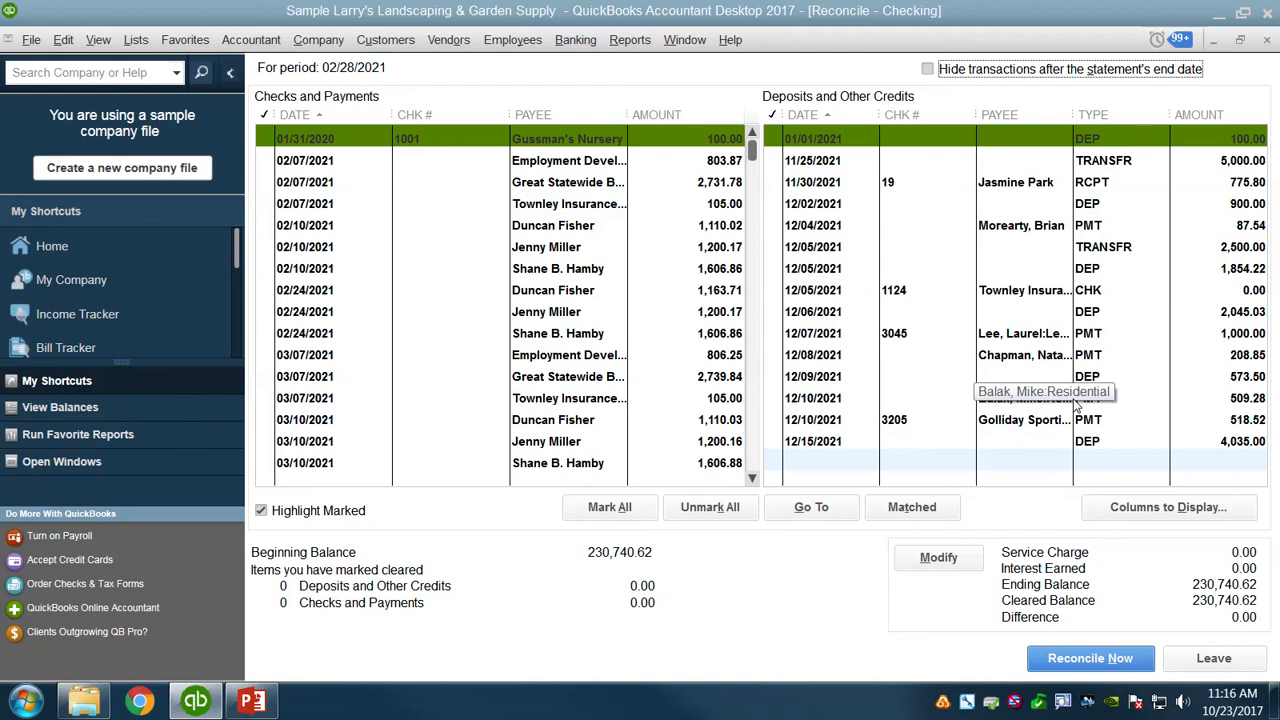
Hide transactions after the statement's end date, mark check 1001 and the 01/01/2021 deposit as cleared, and reconcile.
click(928, 69)
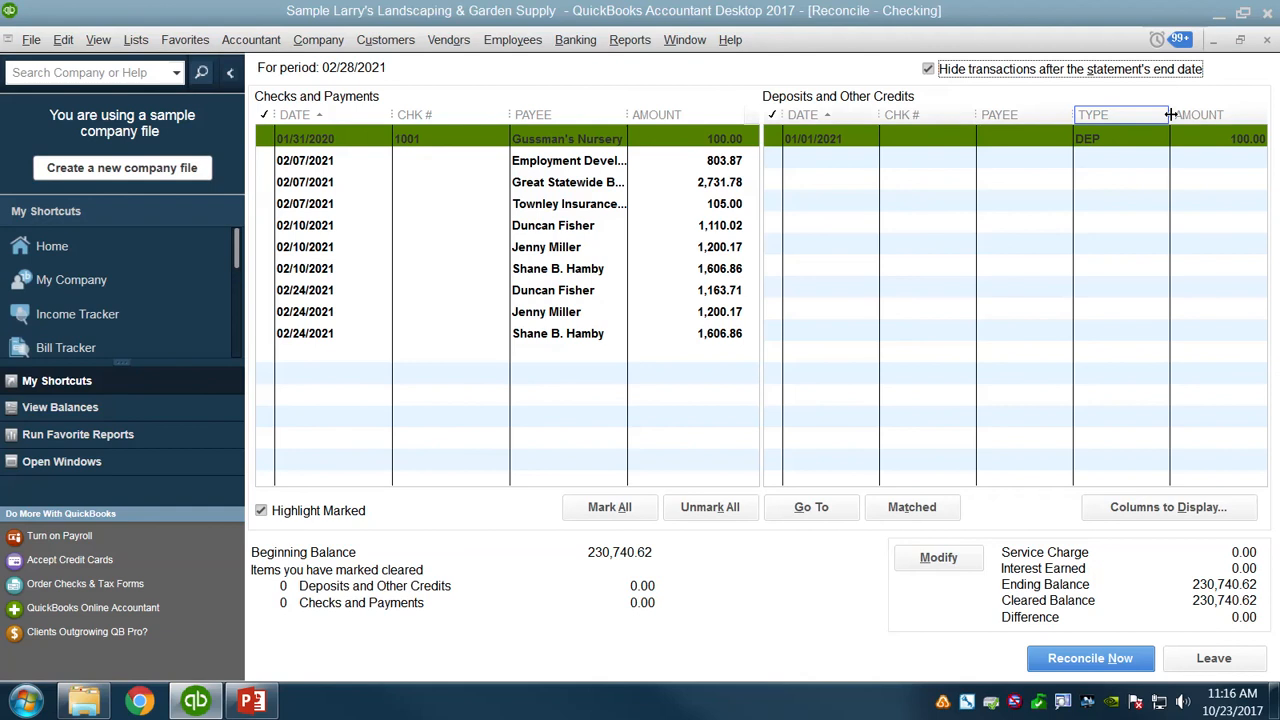
click(266, 140)
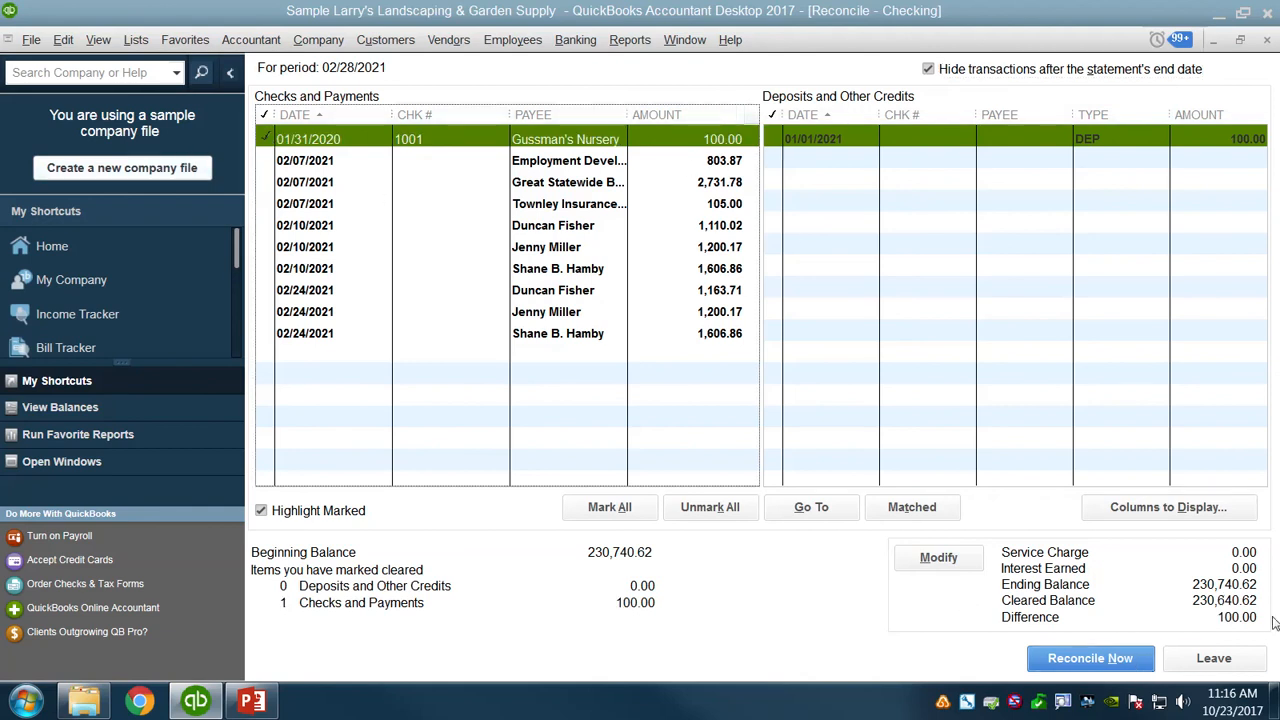
click(771, 140)
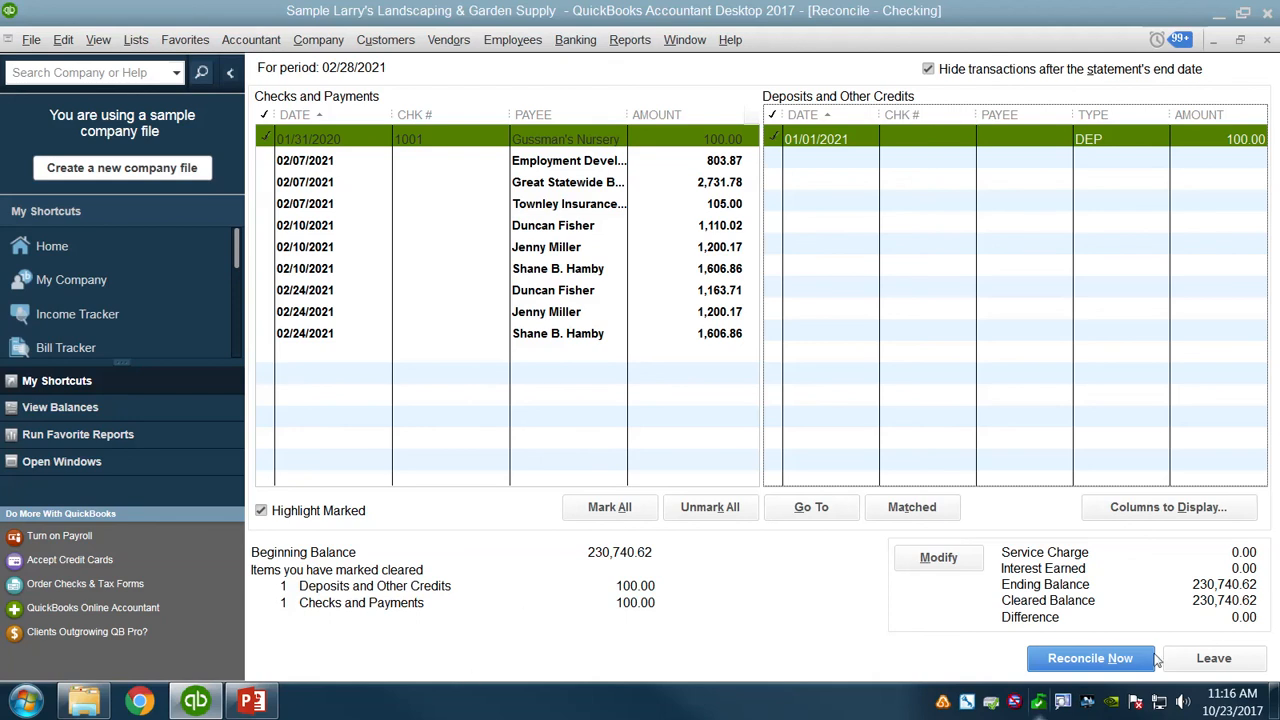
click(1123, 658)
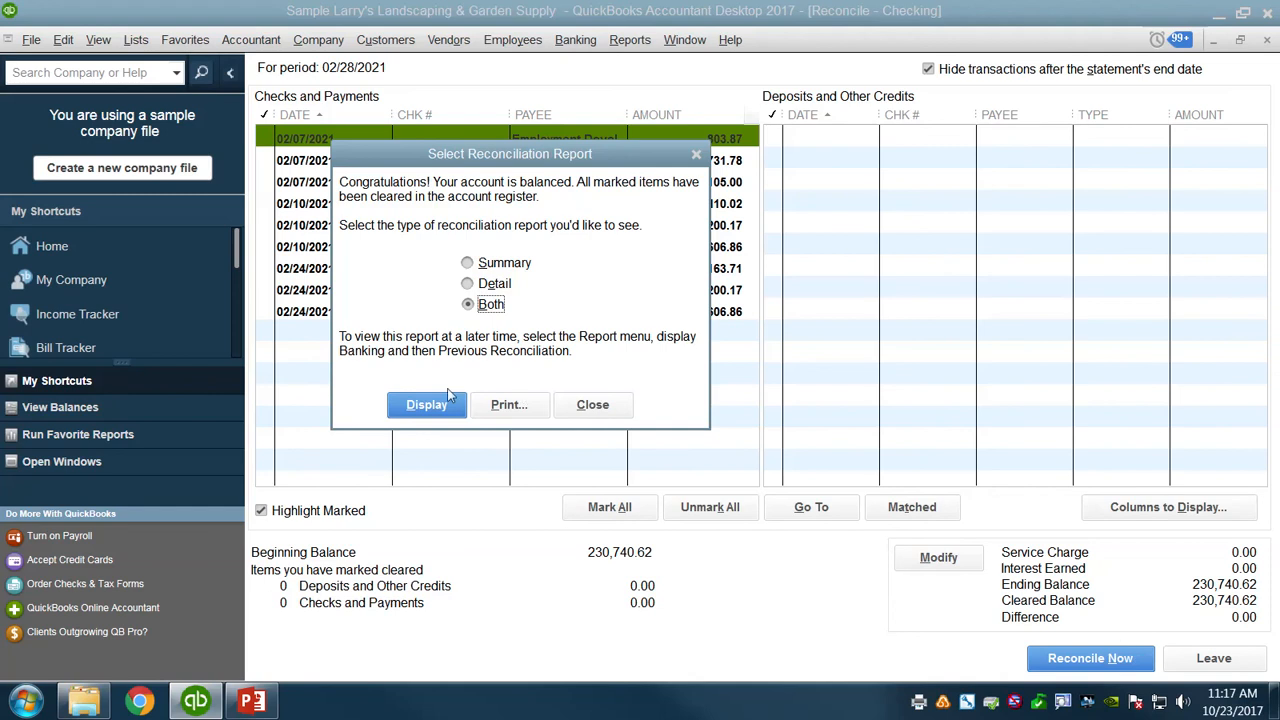
Display only the Detail reconciliation report and dismiss its information message.
click(467, 283)
click(427, 405)
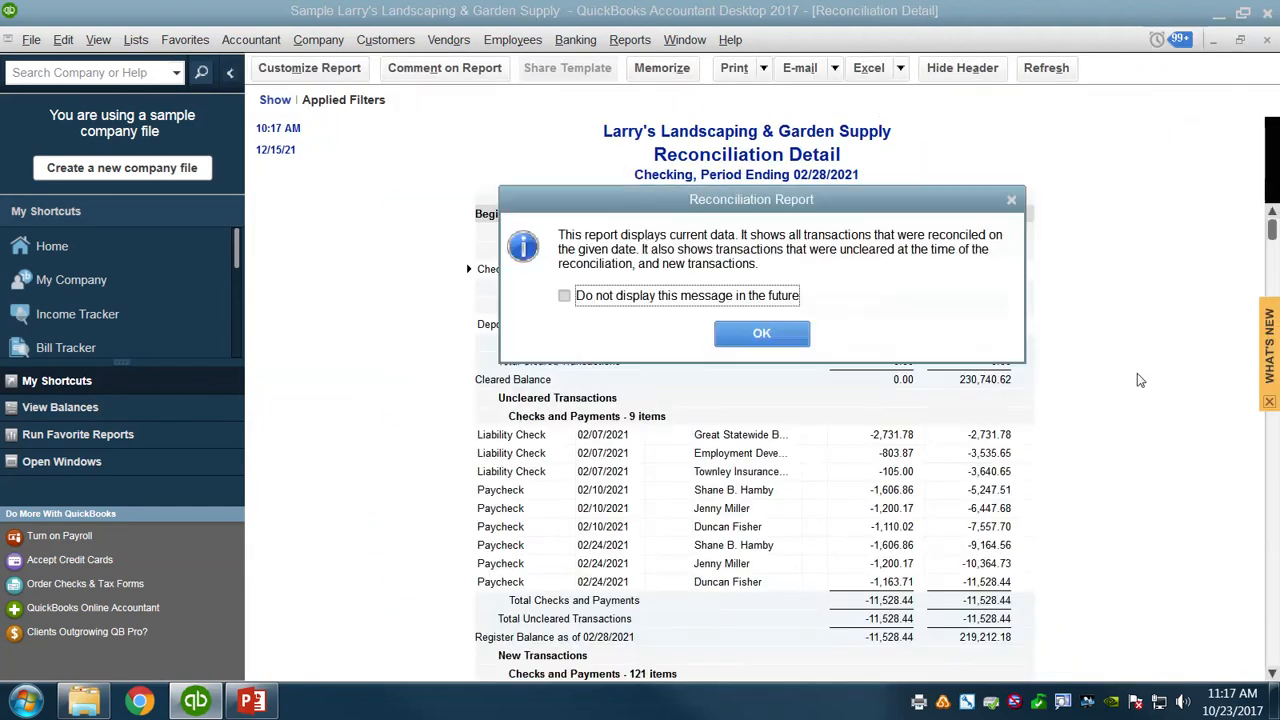
click(762, 334)
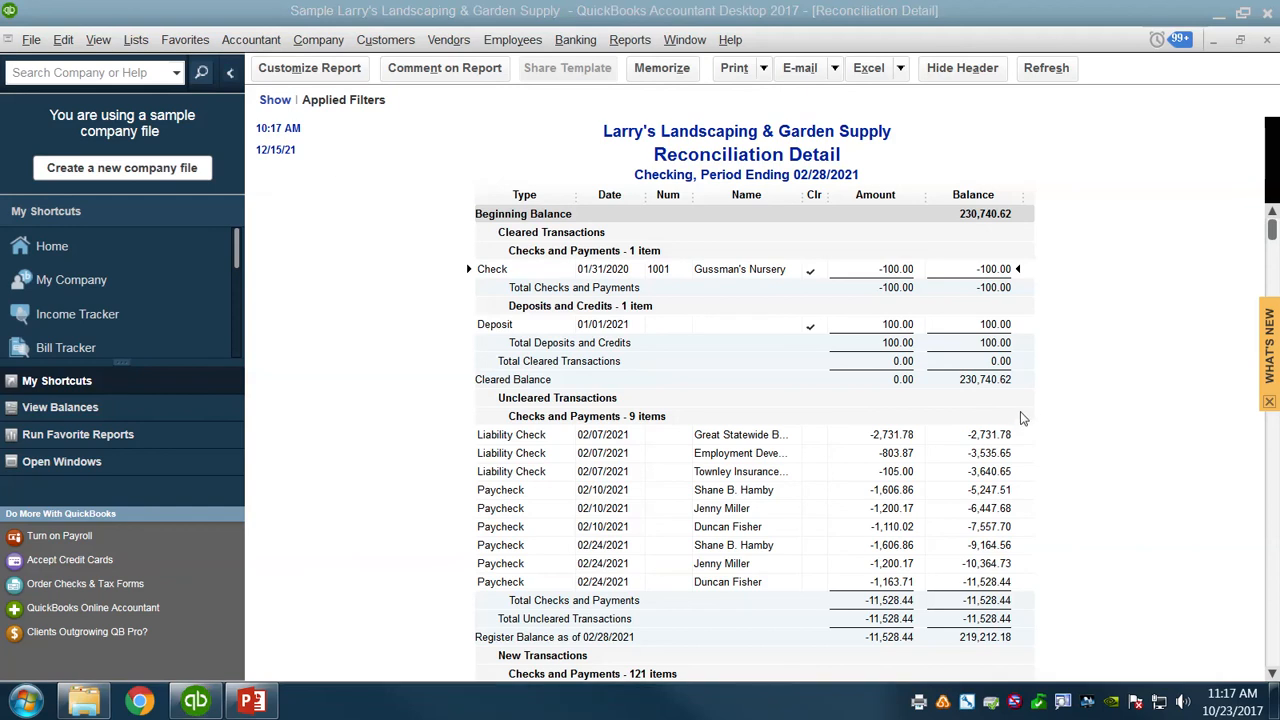
Open the standard Balance Sheet report, set its as-of date to 12/31/2020 and refresh it.
click(622, 44)
mouse_move(670, 222)
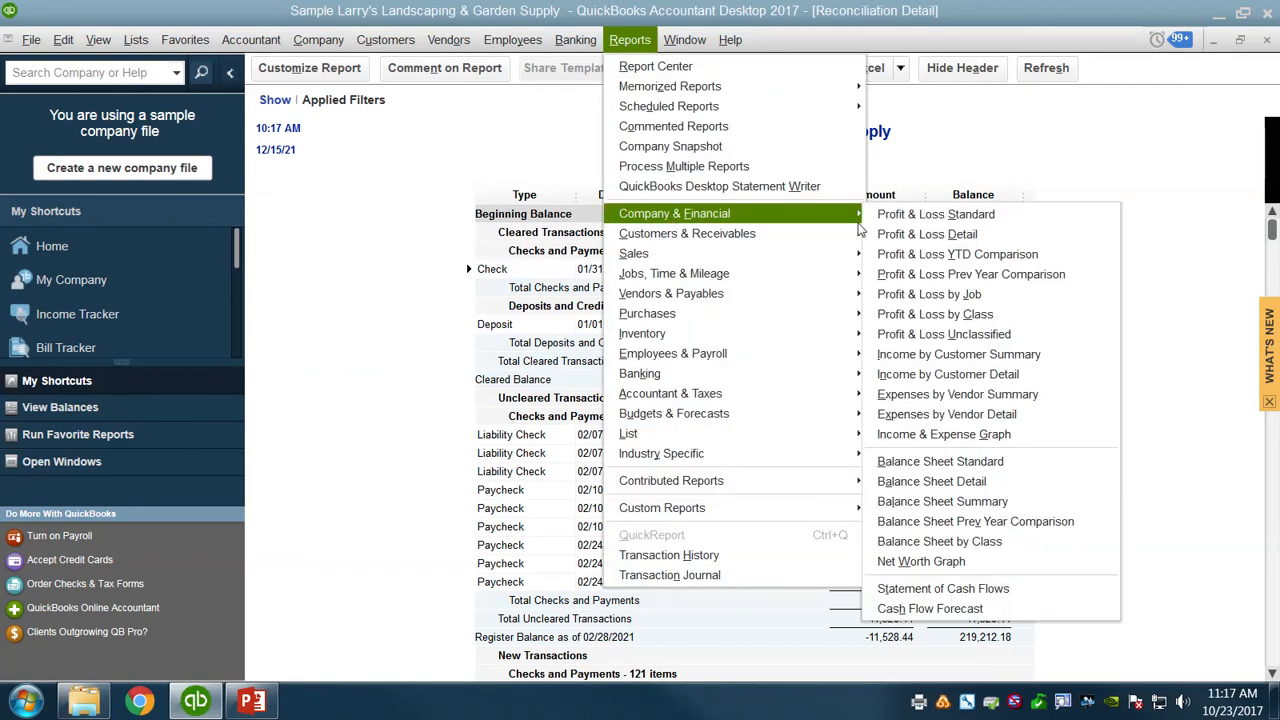
click(940, 465)
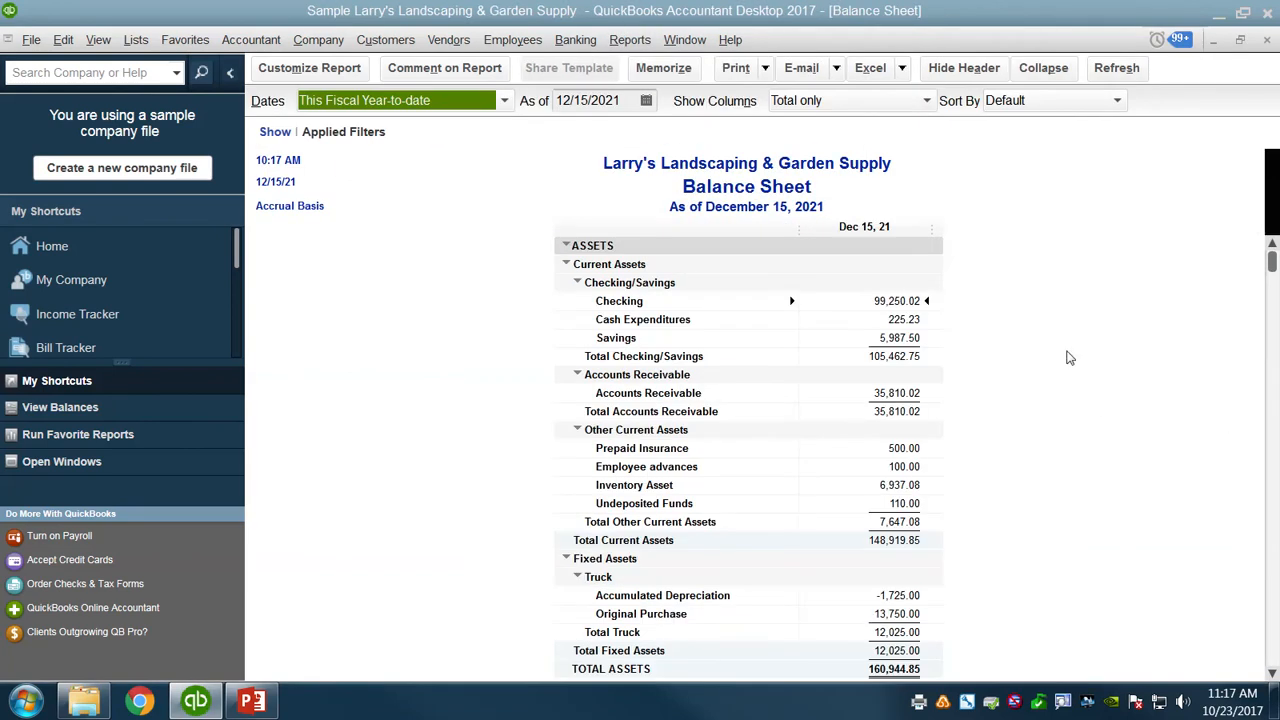
key(Tab)
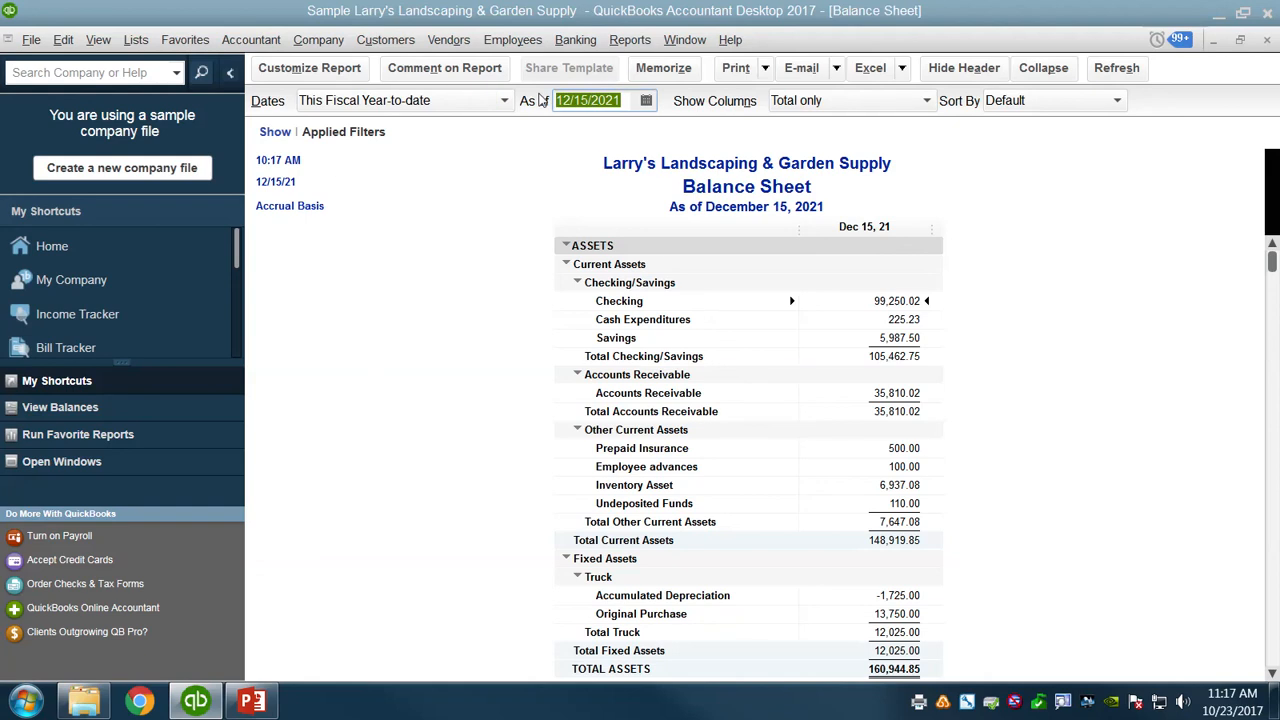
text(12/31/2020)
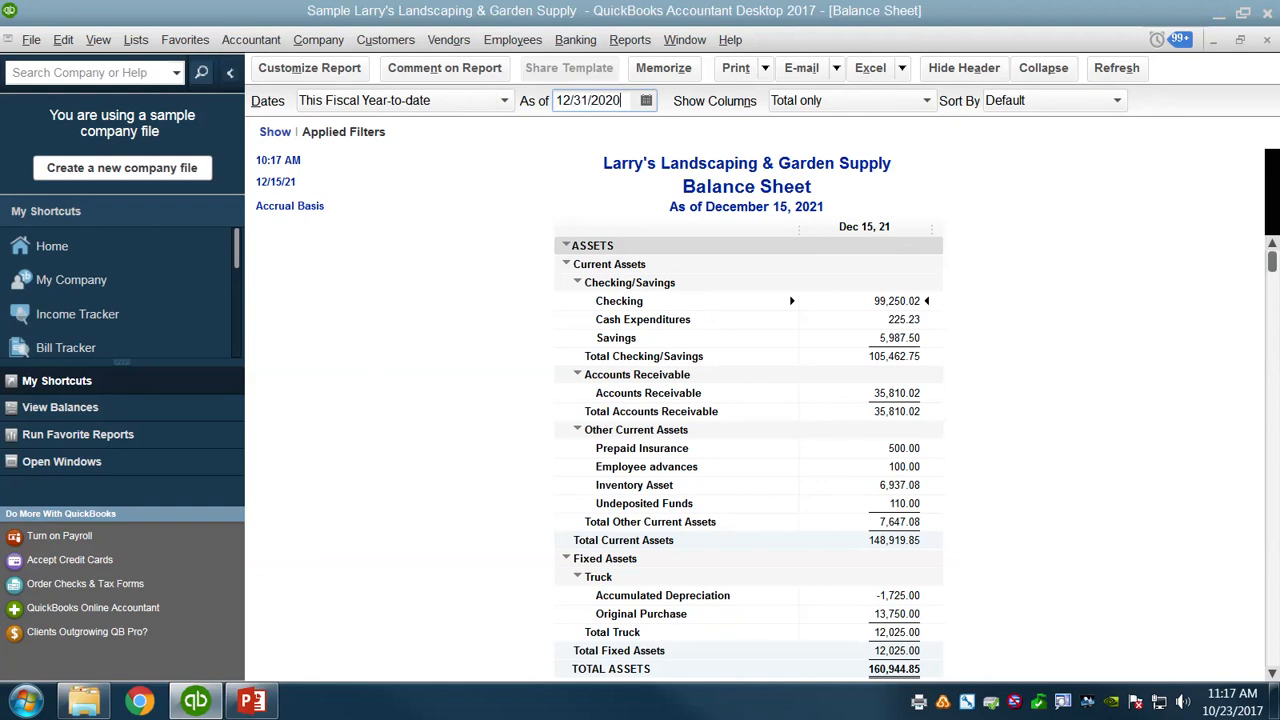
click(1097, 70)
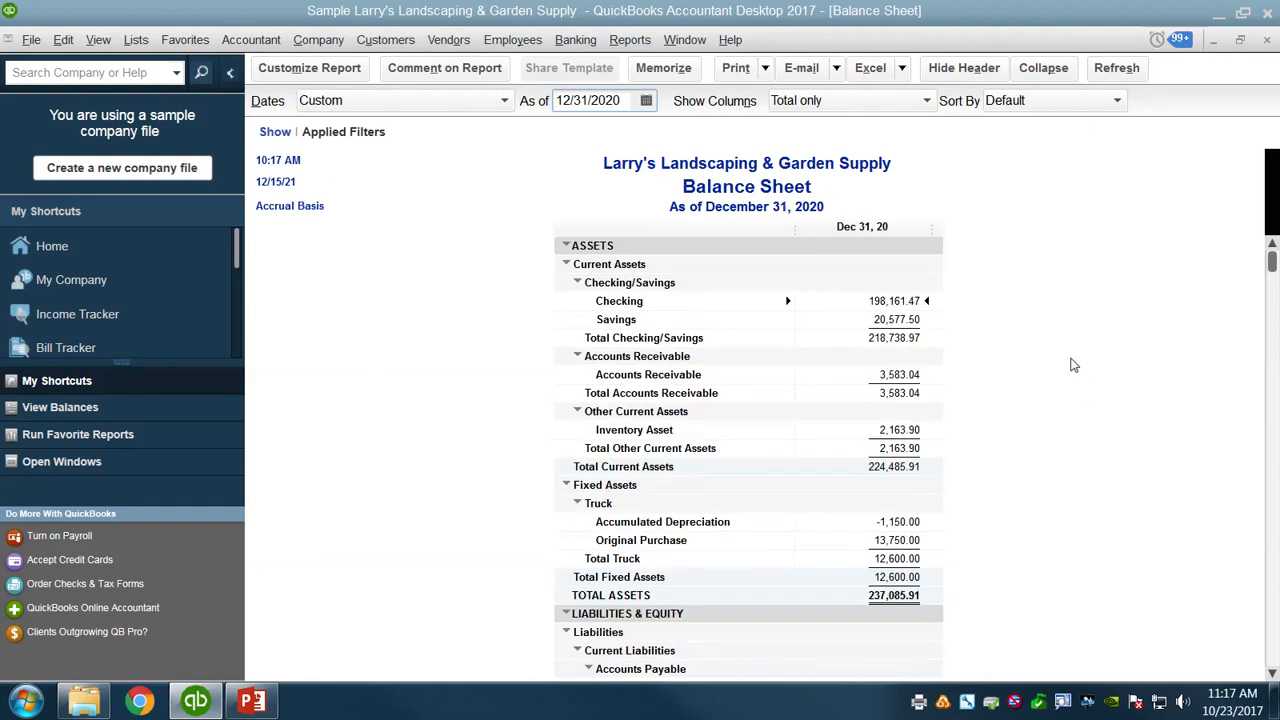
Compare the 2020 Balance Sheet's liabilities and equity with the saved BS2020.pdf, and close the PDF.
scroll(1091, 364, down, 3)
scroll(1094, 362, down, 3)
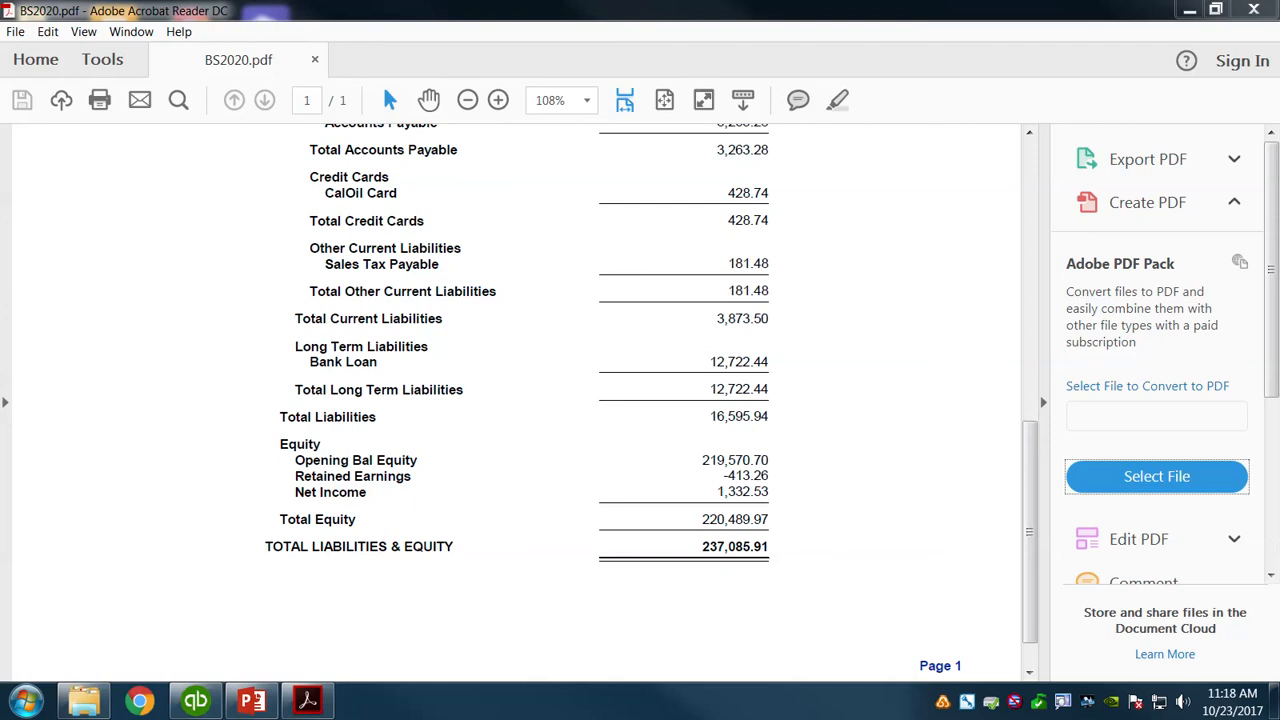
click(1254, 9)
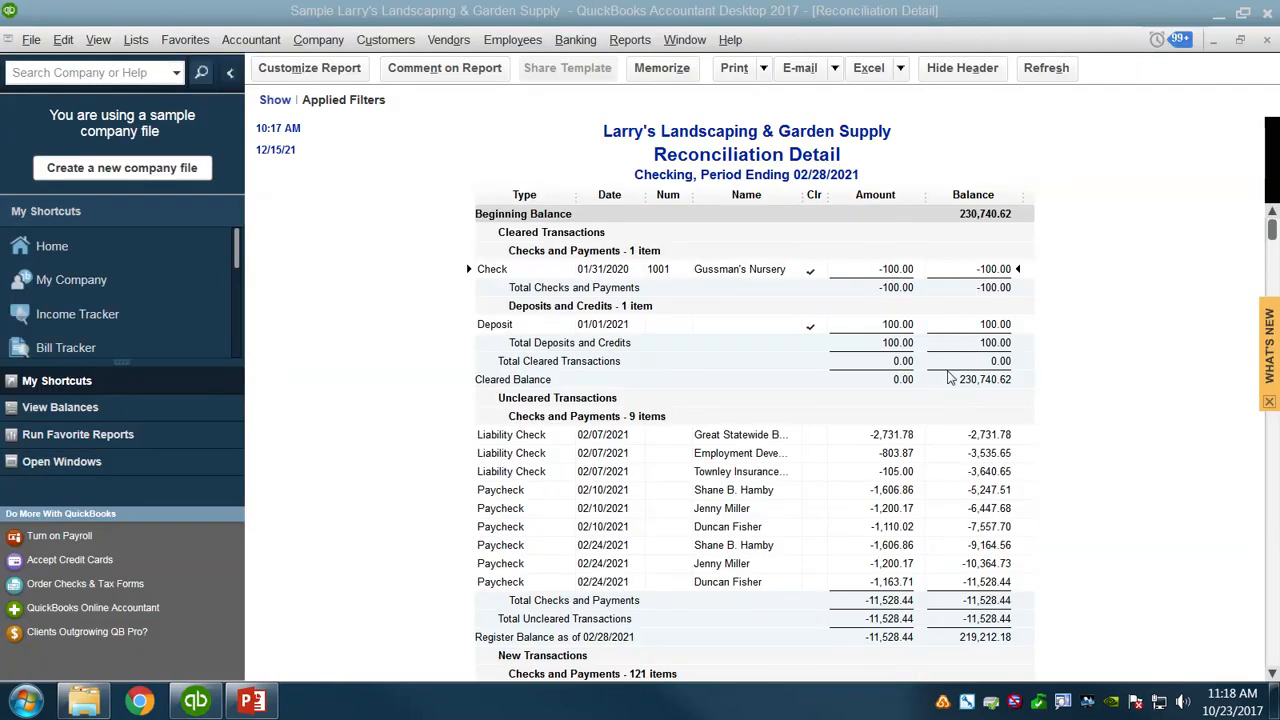
Open the standard Profit & Loss report and set its start date to 01/01/2020.
click(629, 39)
mouse_move(684, 214)
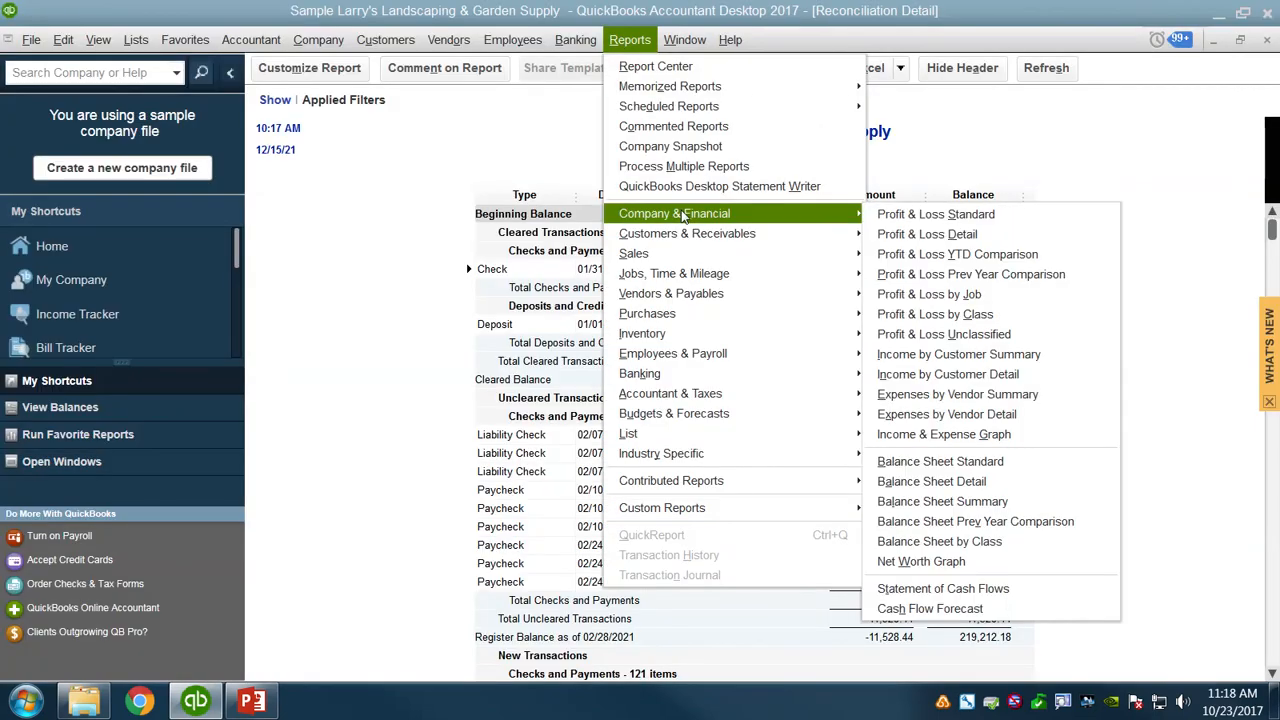
click(940, 213)
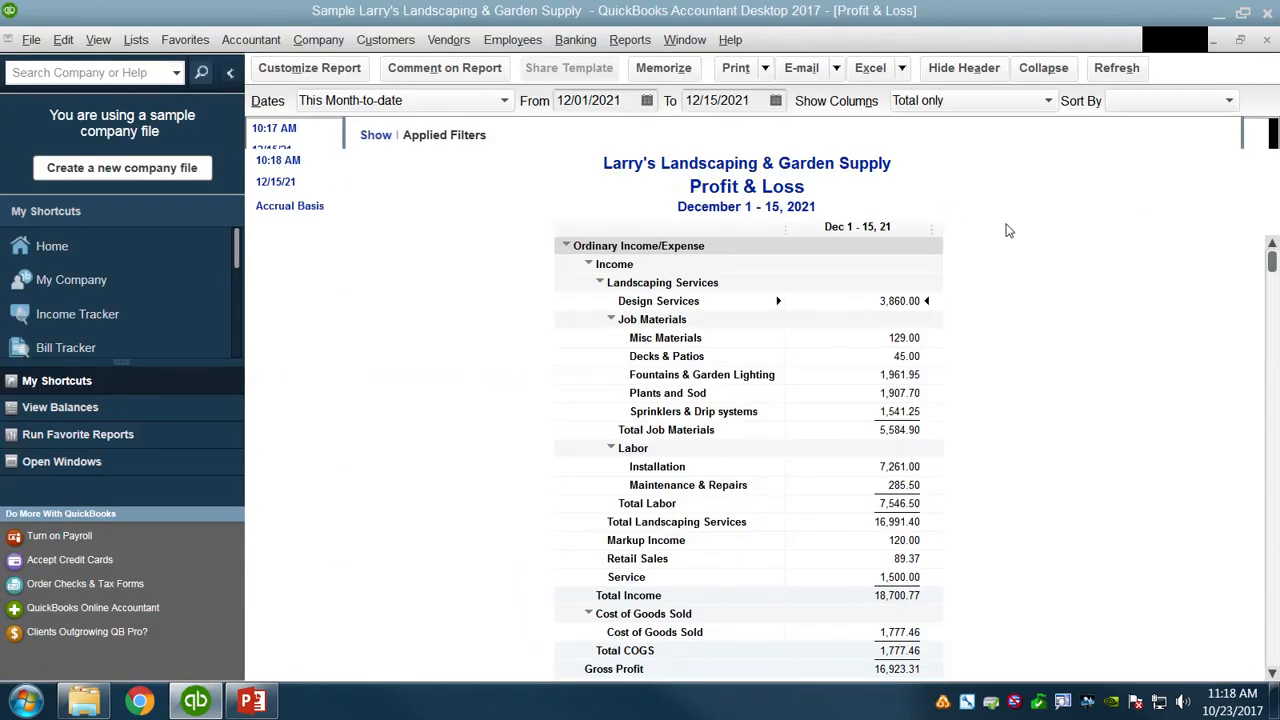
click(627, 100)
text(01/01)
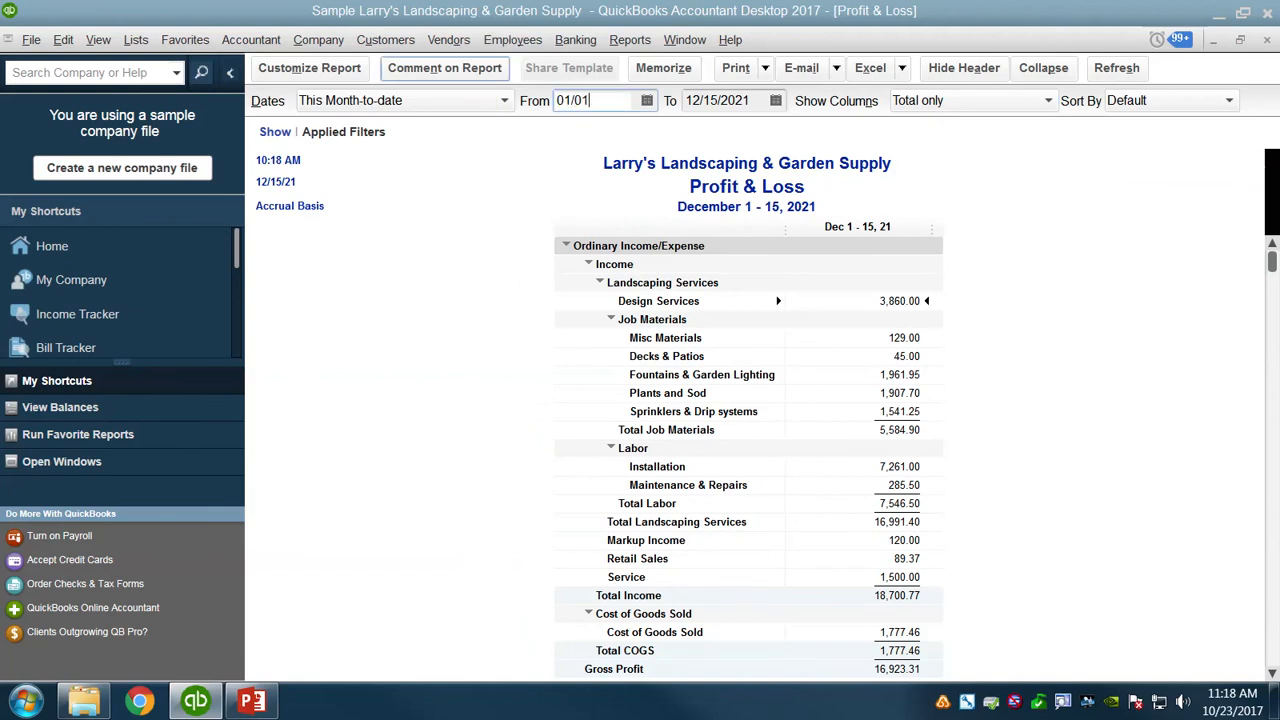
text(/2020)
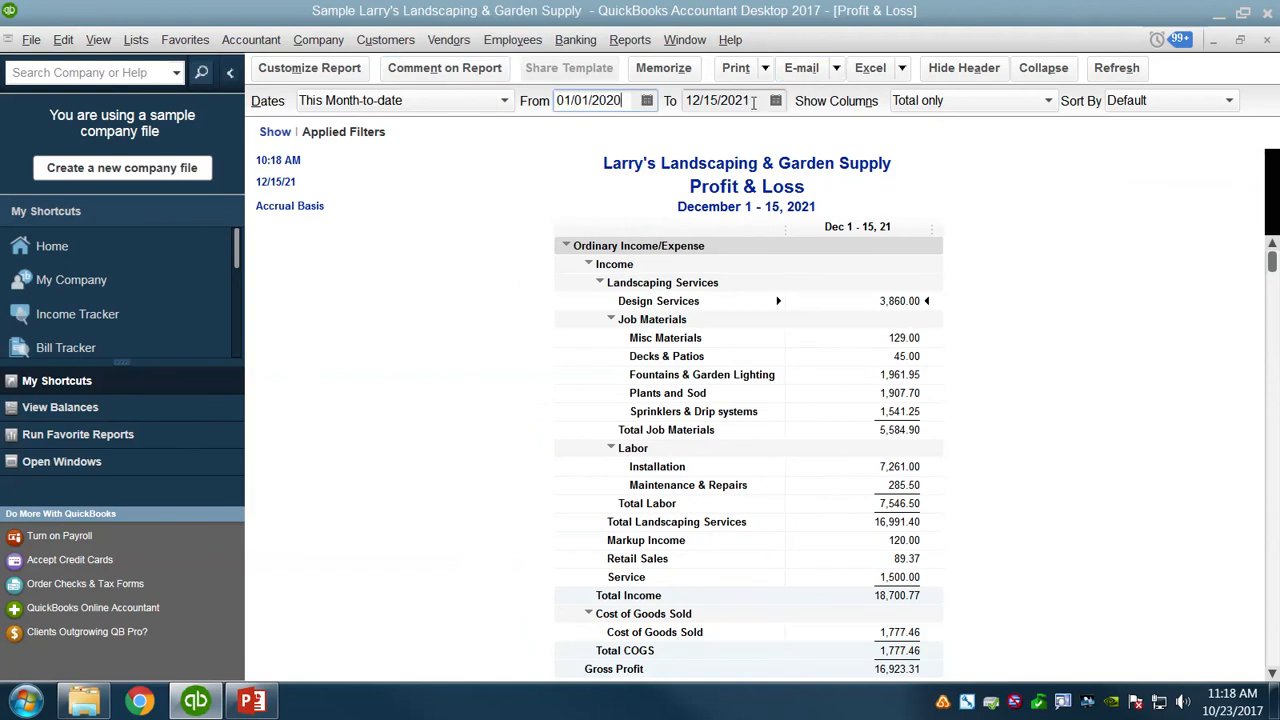
Set the Profit & Loss report's end date to 12/31/2020, refresh it and review its income and expense lines.
click(753, 101)
text(12/31/2)
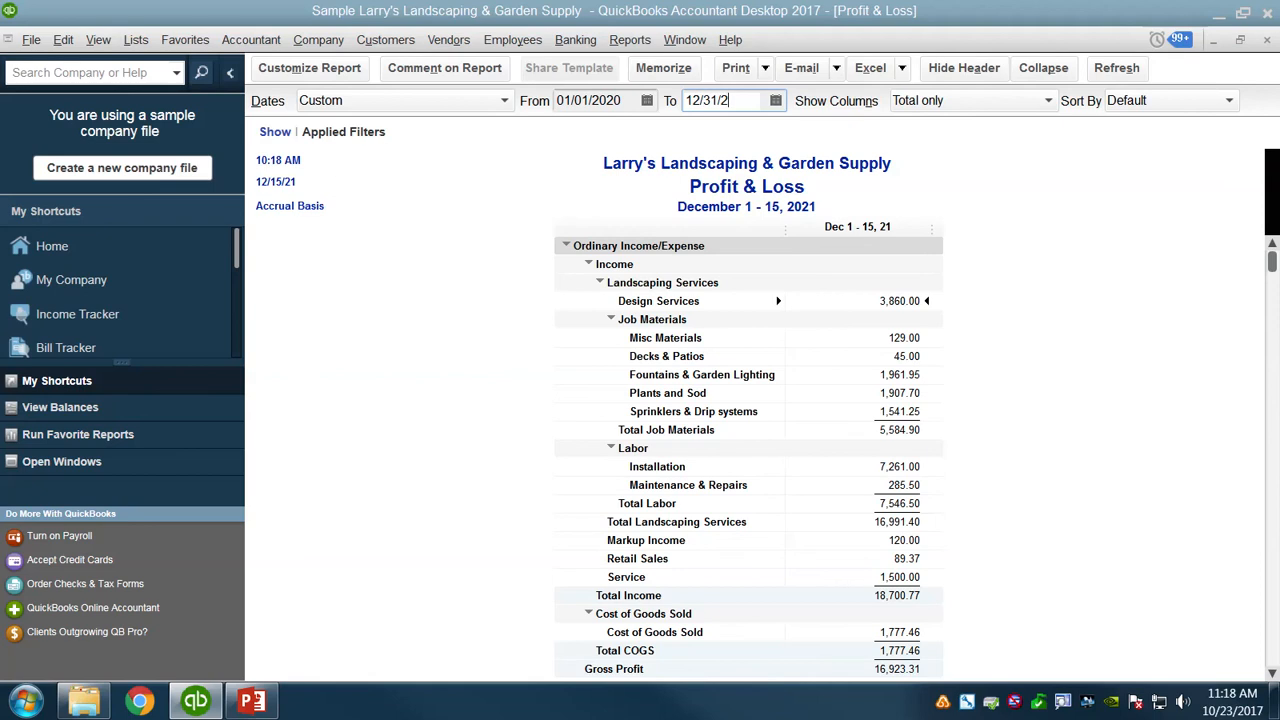
text(020)
key(Tab)
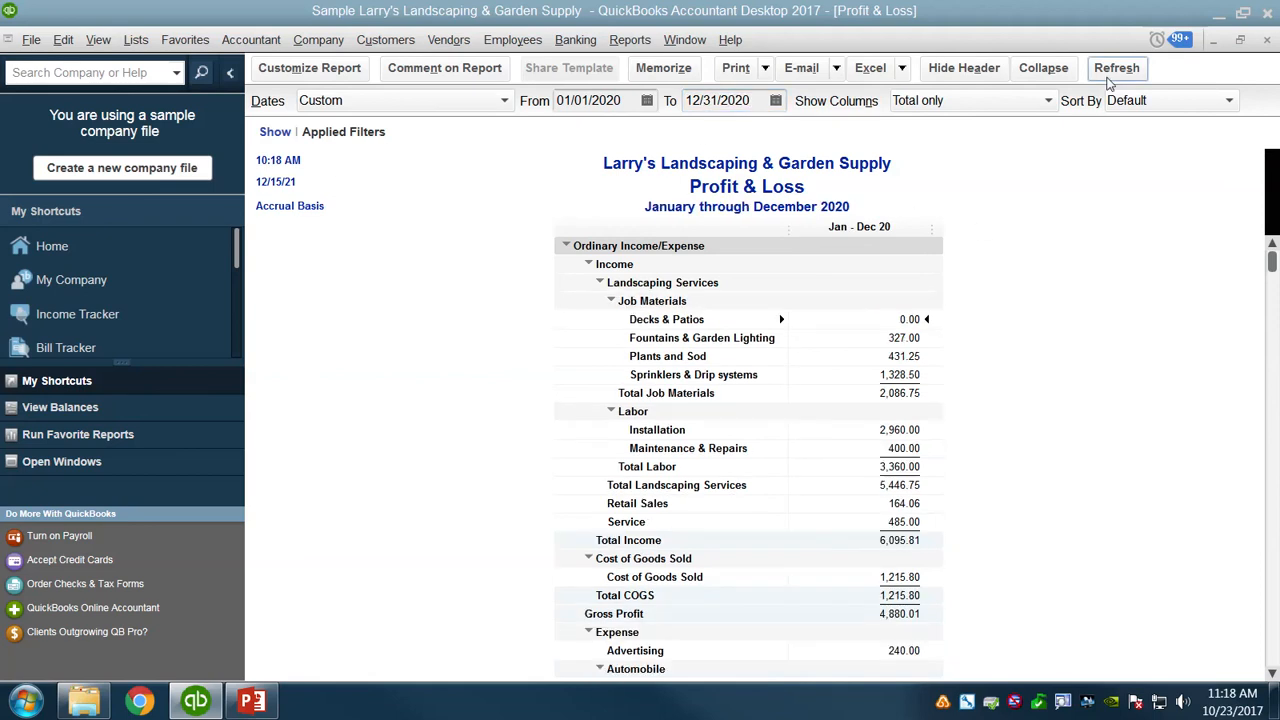
scroll(1030, 363, down, 2)
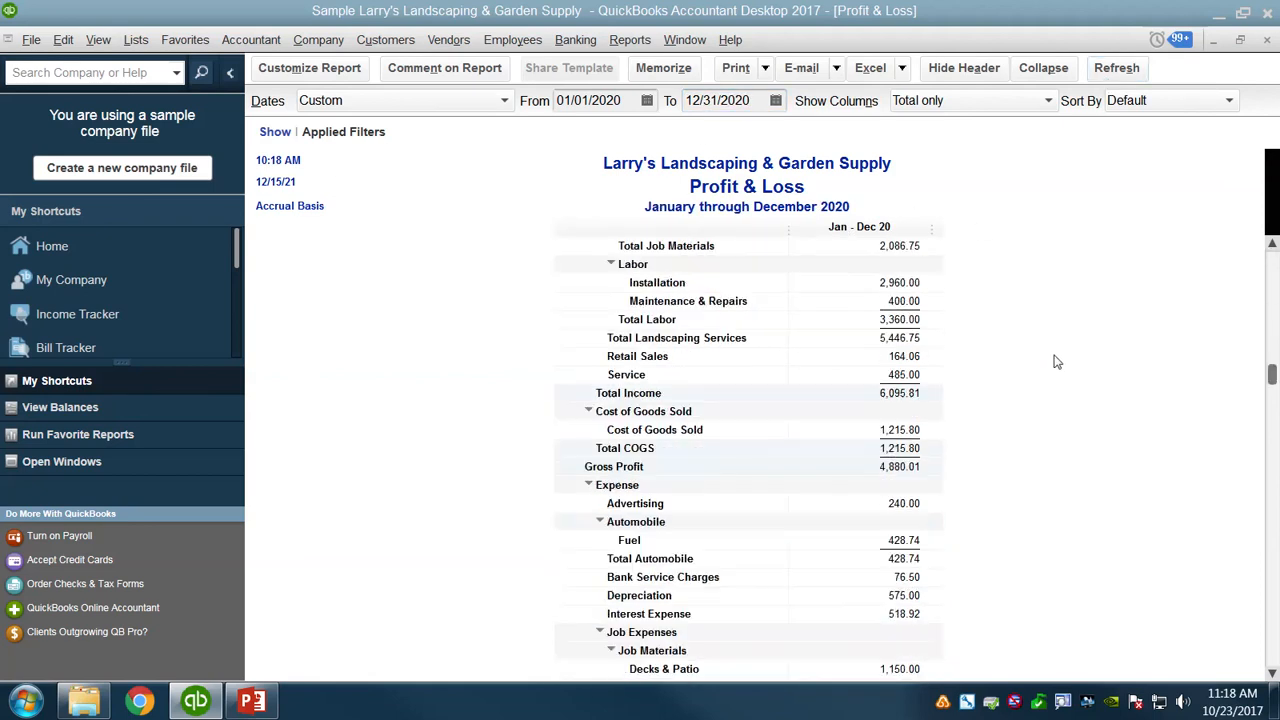
scroll(1055, 362, down, 1)
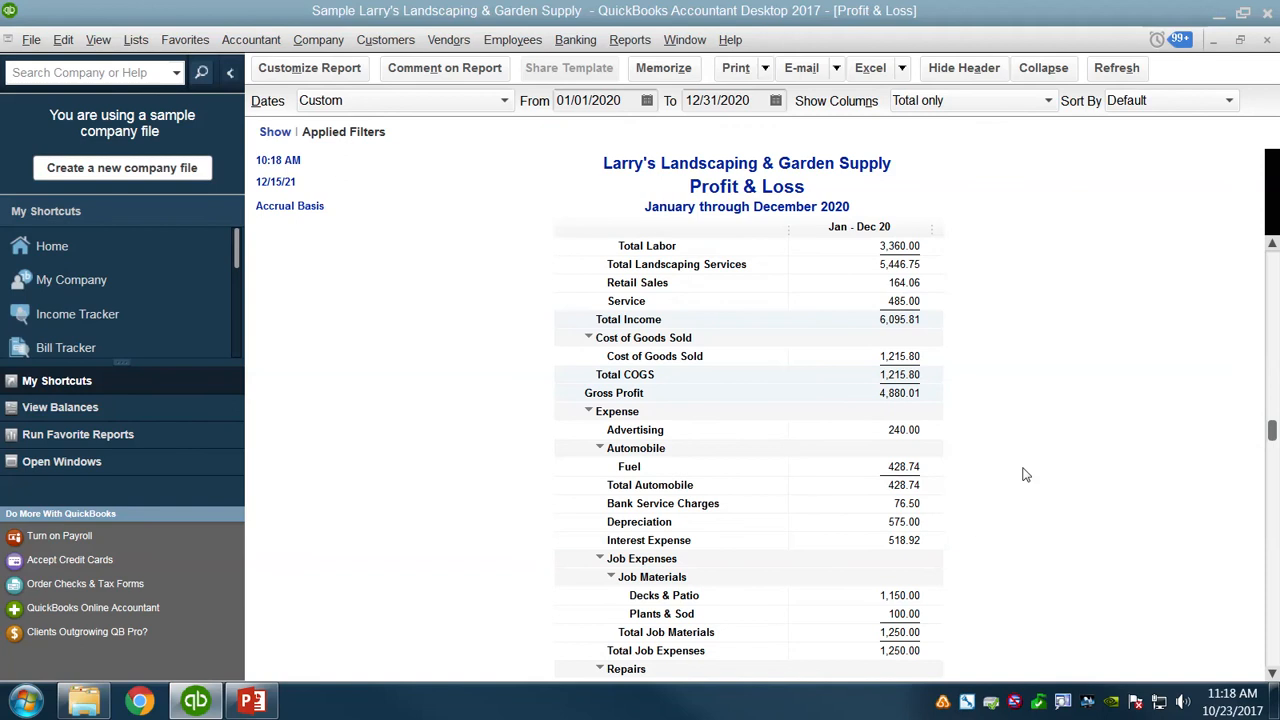
scroll(1025, 474, down, 2)
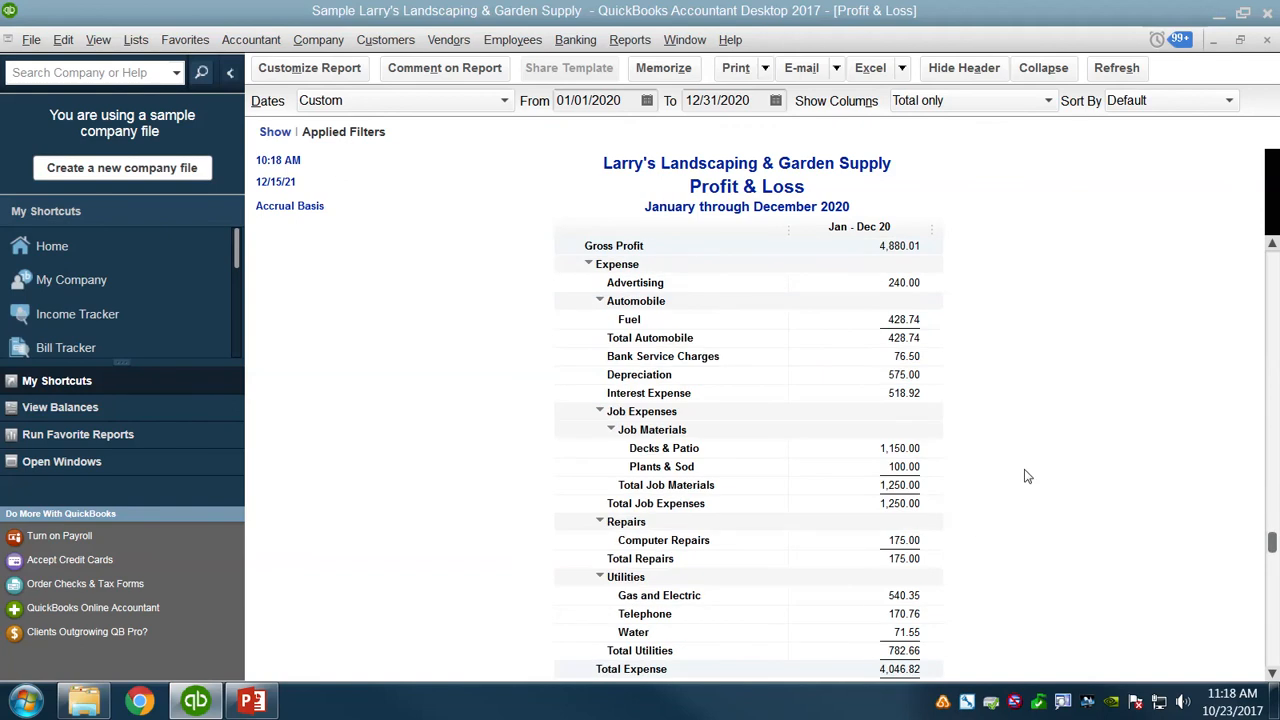
Review the rest of the 2020 Profit & Loss report and compare its income and expense lines with the saved P&L.pdf.
scroll(1027, 478, down, 1)
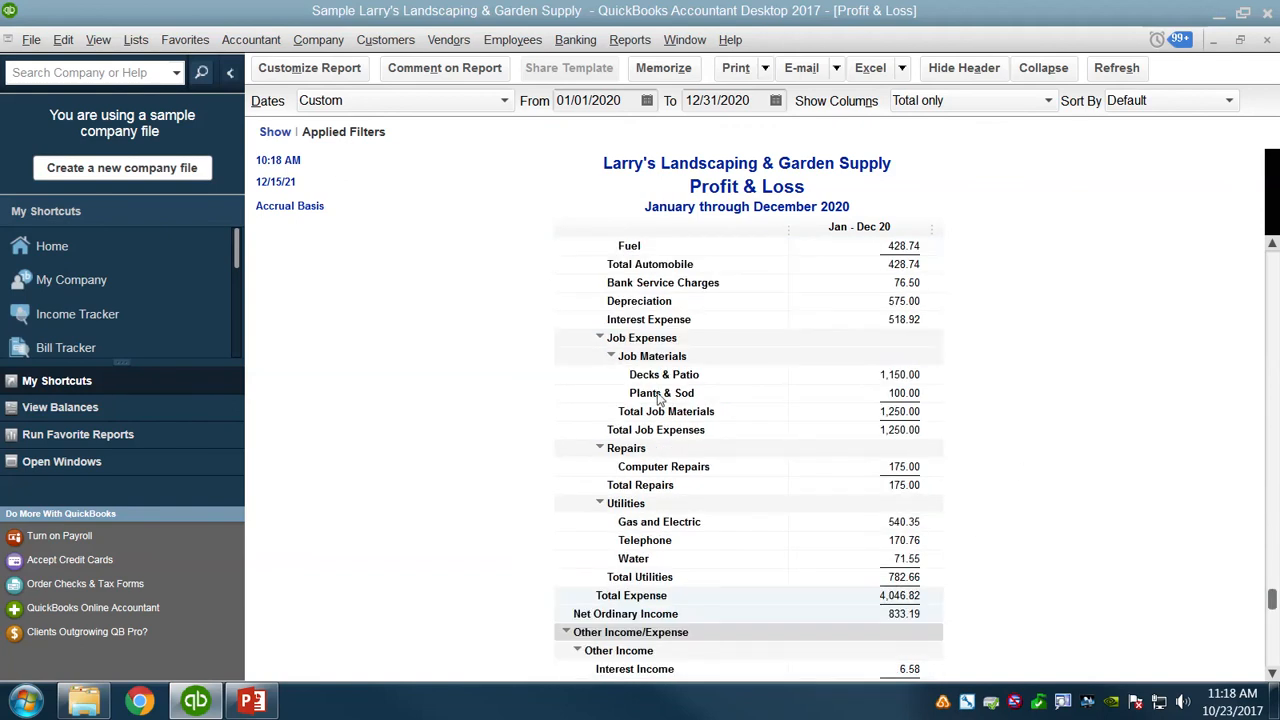
scroll(1083, 443, down, 1)
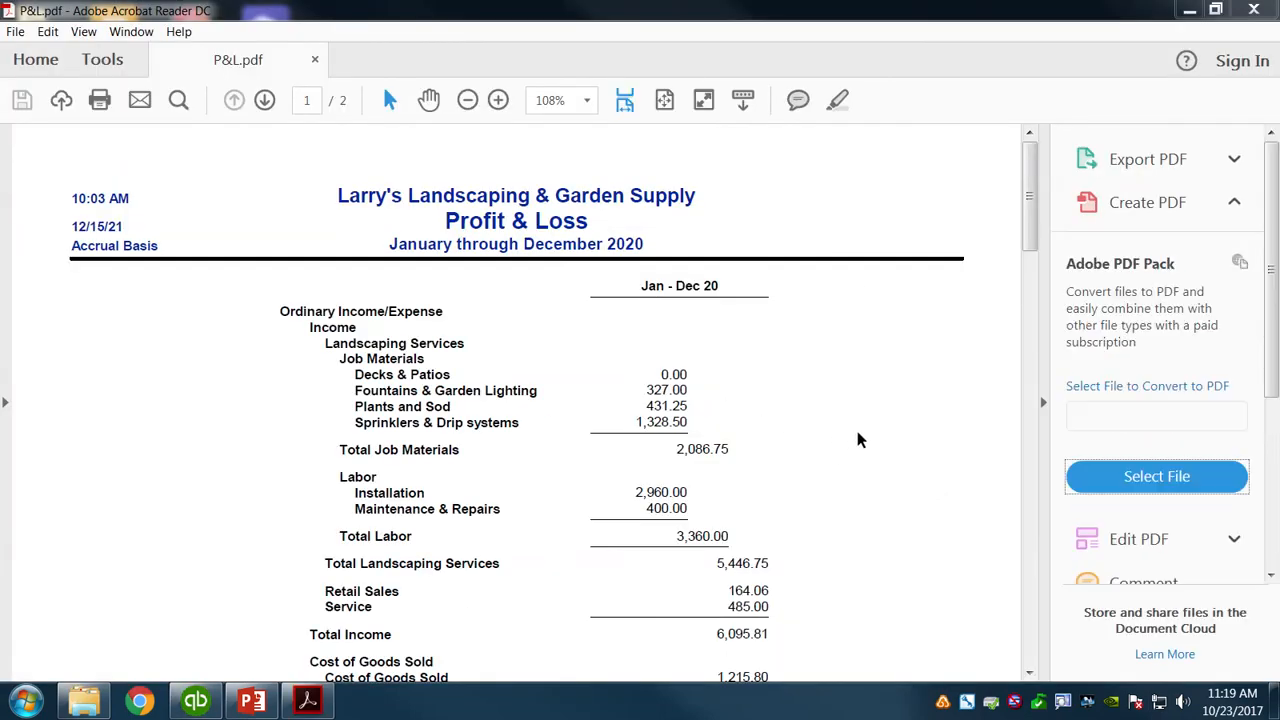
scroll(878, 426, down, 9)
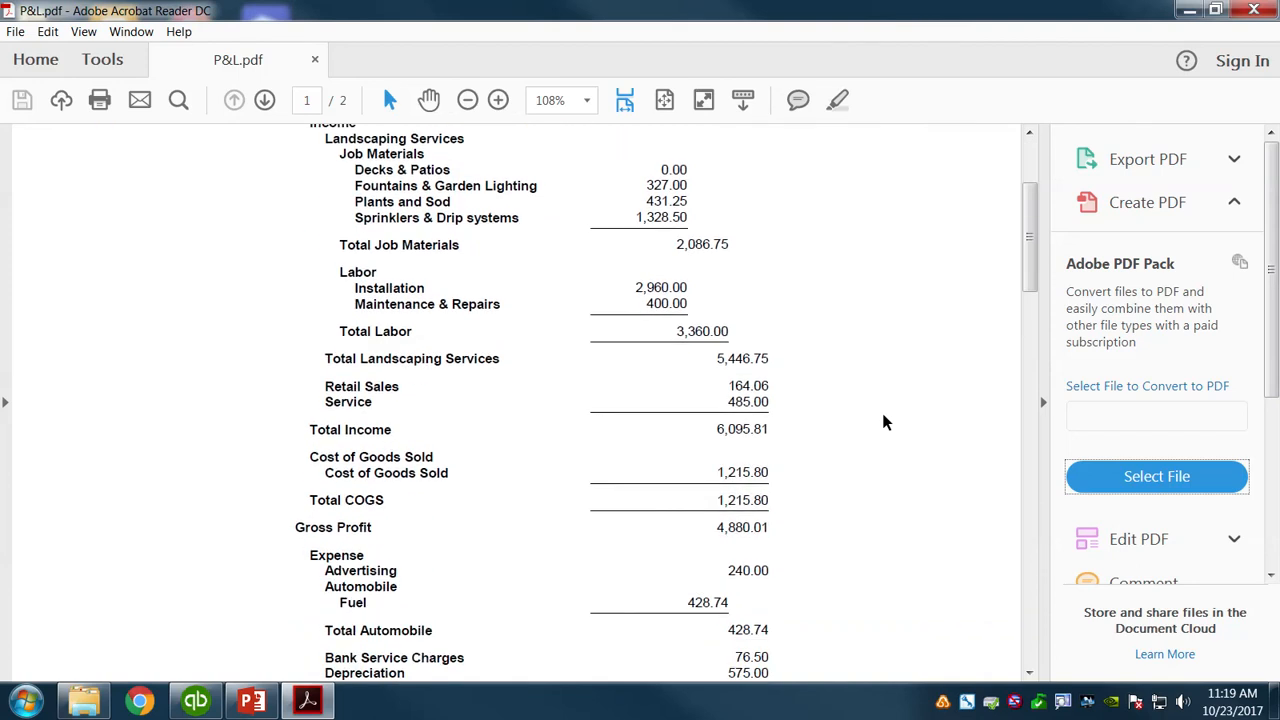
scroll(880, 430, down, 2)
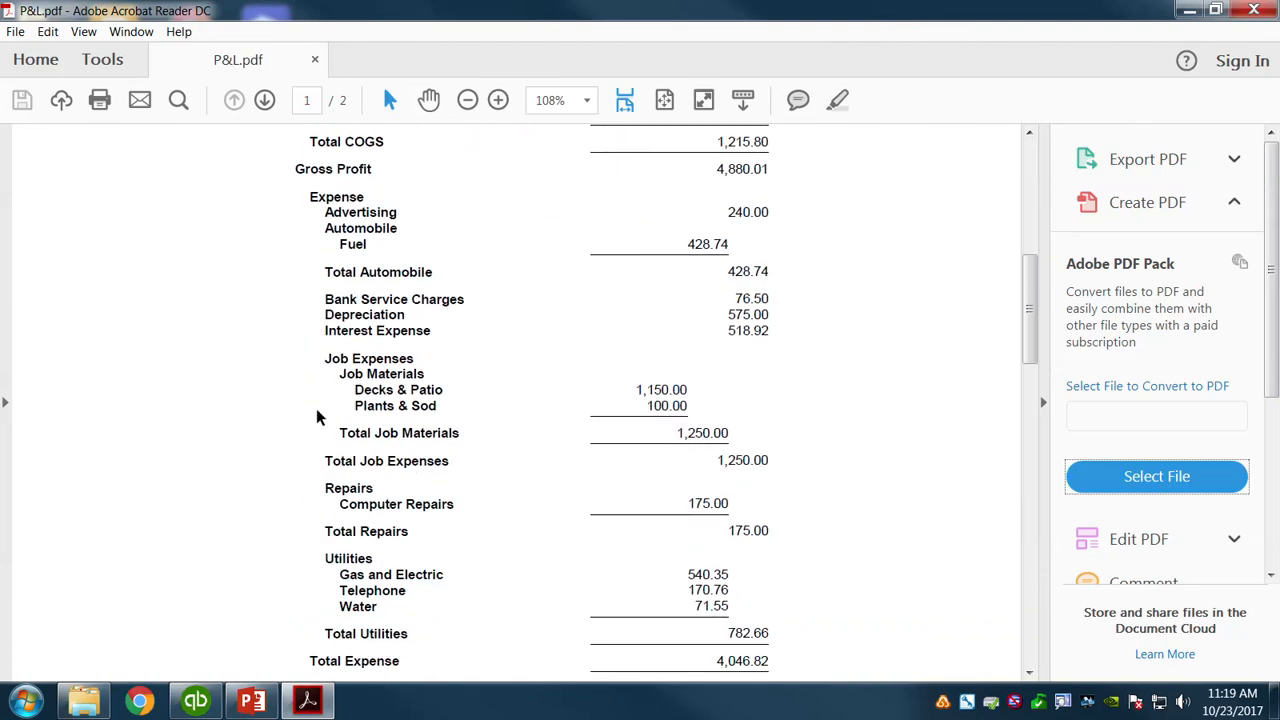
scroll(838, 415, down, 5)
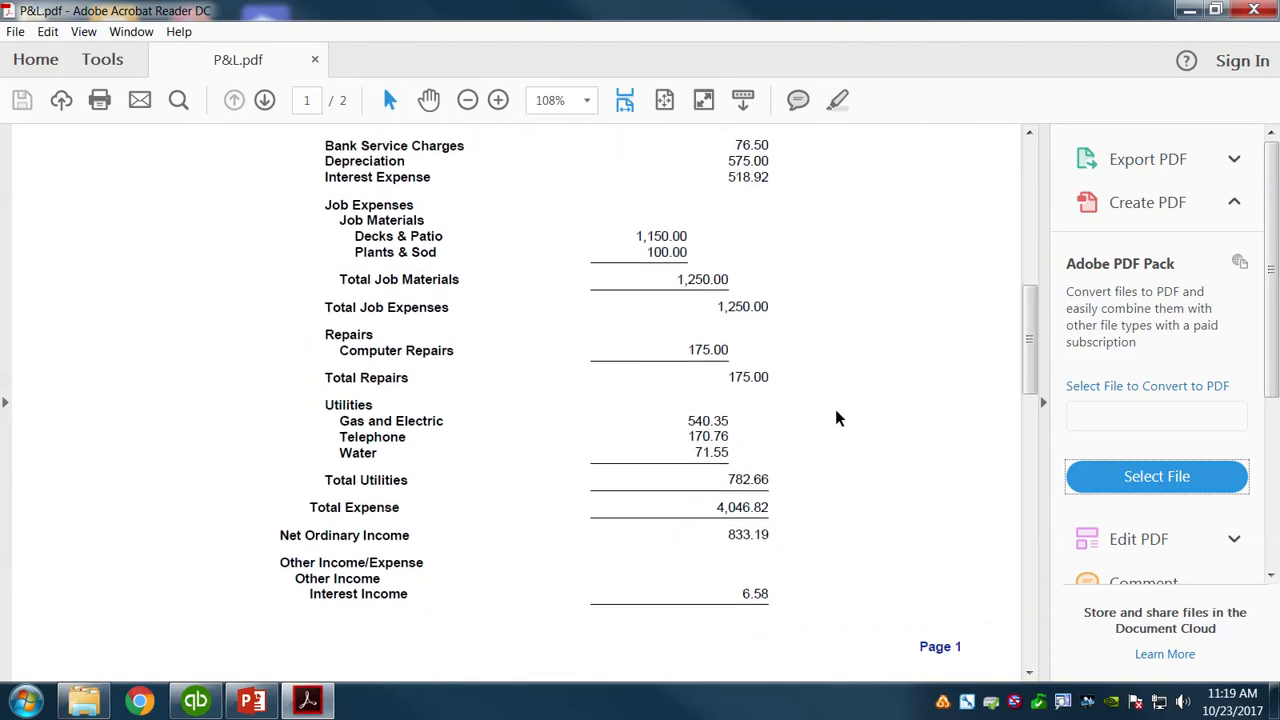
scroll(905, 452, down, 7)
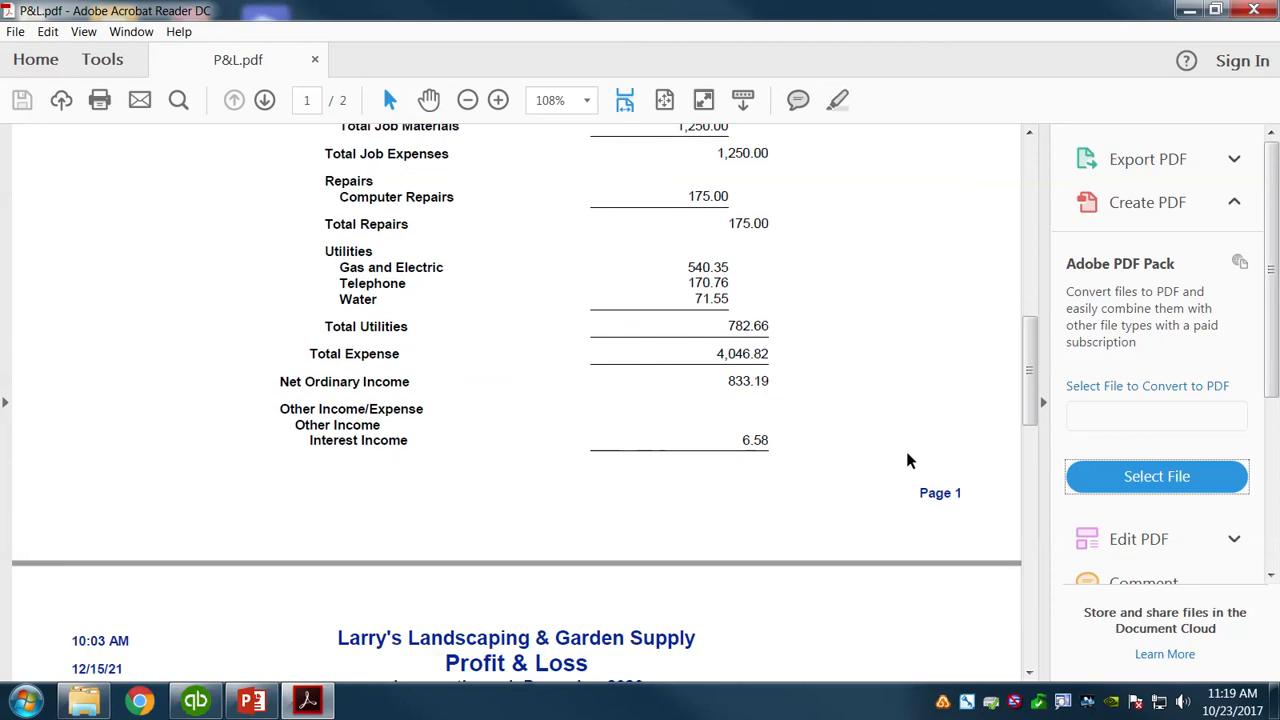